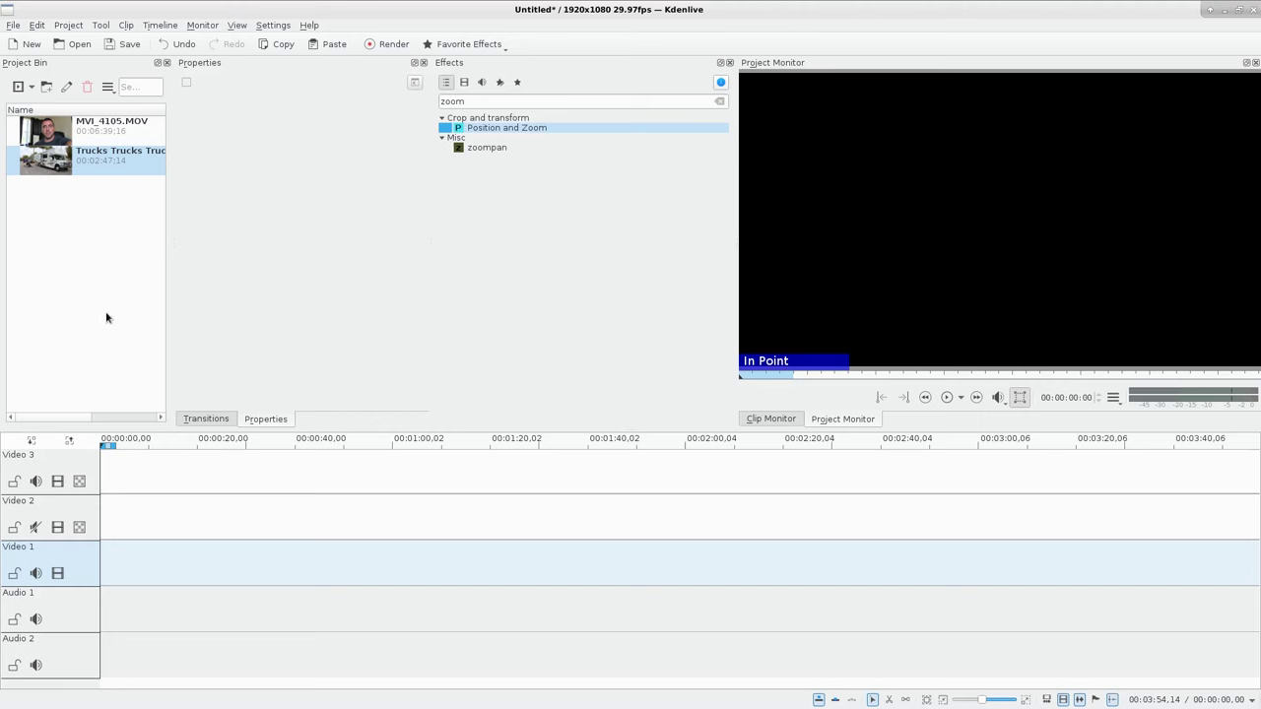
Step: Place MVI_4105.MOV on Video 1 and the trucks clip on Video 2, then mute Video 1's audio
{"action": "left_click_drag", "start_coordinate": [49, 133], "coordinate": [95, 544]}
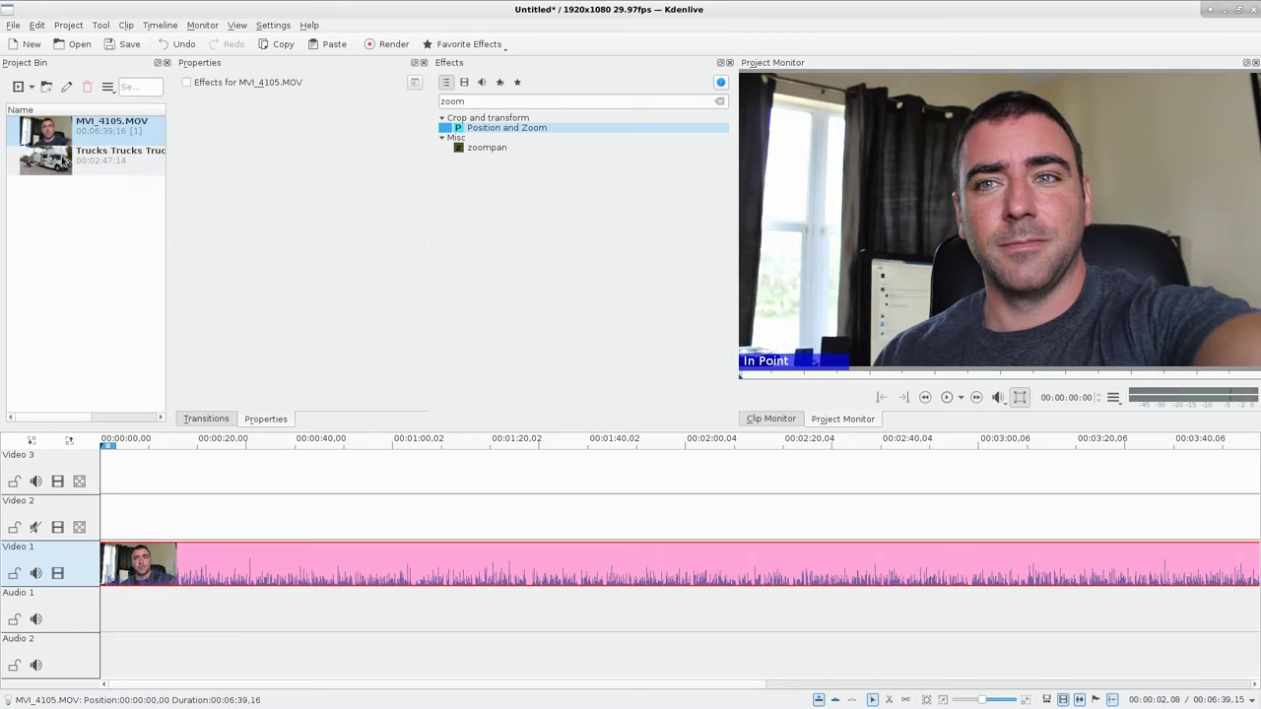
{"action": "left_click_drag", "start_coordinate": [63, 160], "coordinate": [172, 504]}
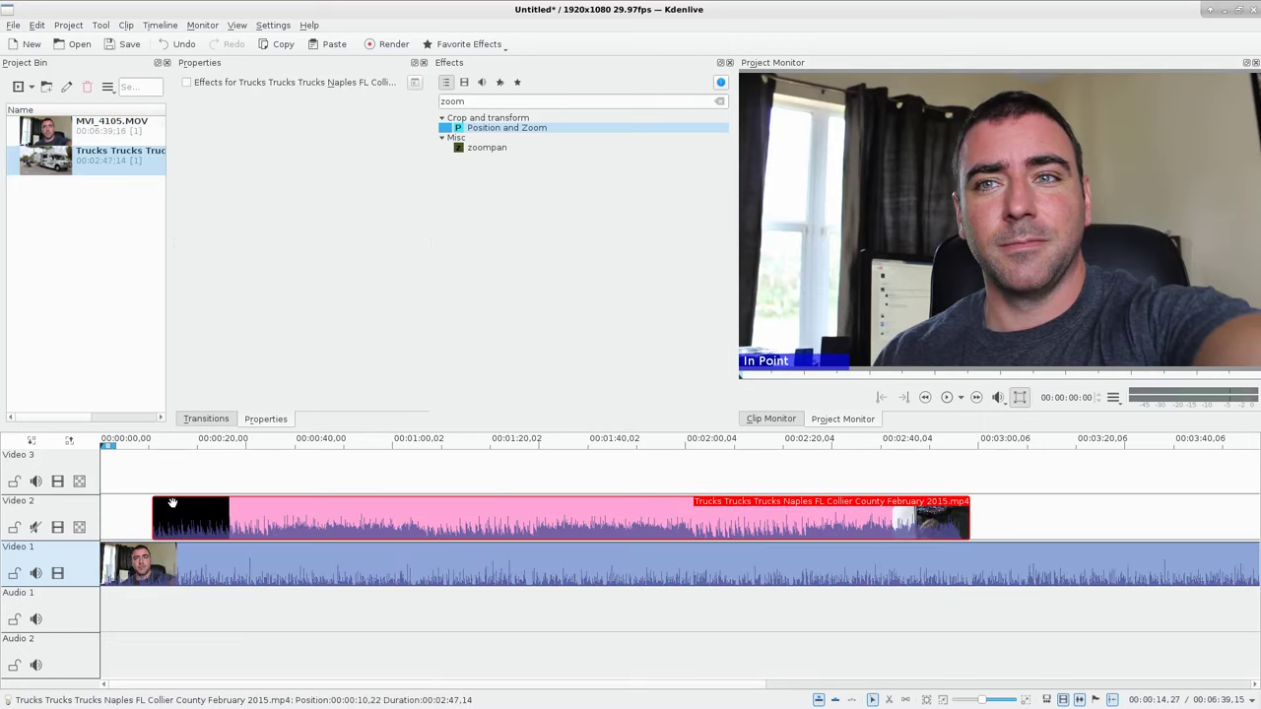
{"action": "left_click", "coordinate": [295, 478]}
{"action": "left_click", "coordinate": [434, 480]}
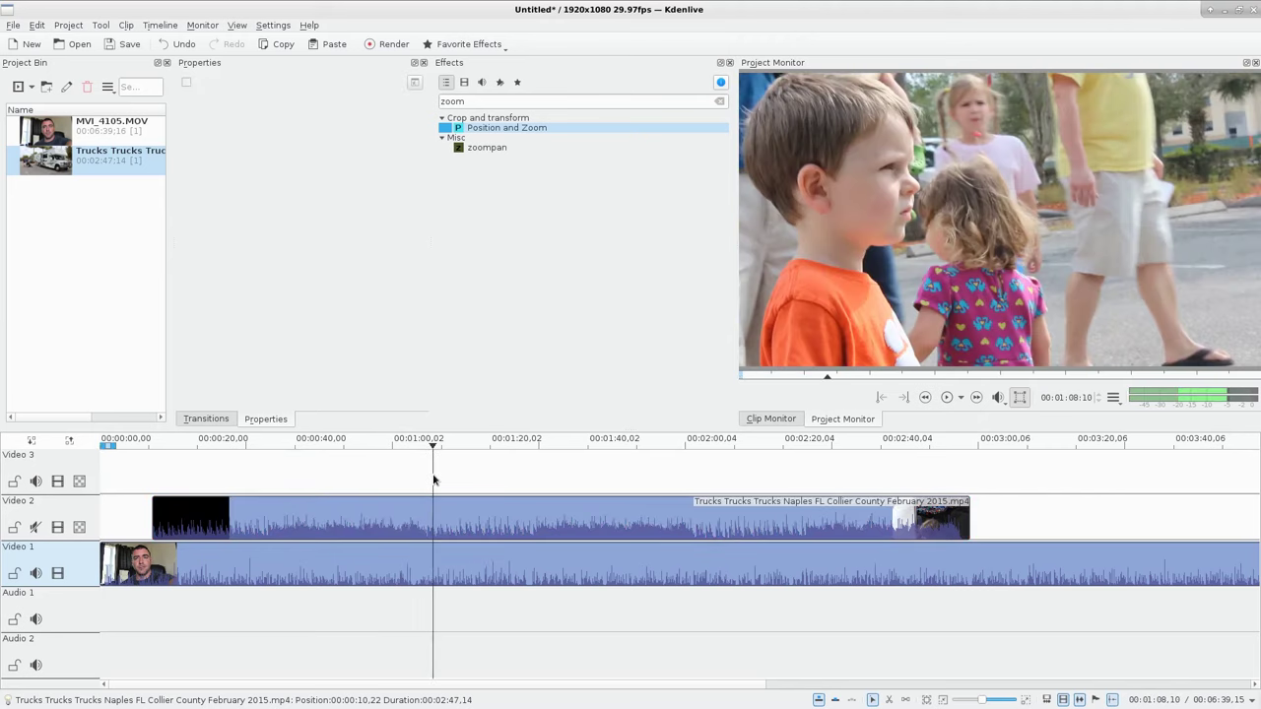
{"action": "left_click", "coordinate": [36, 572]}
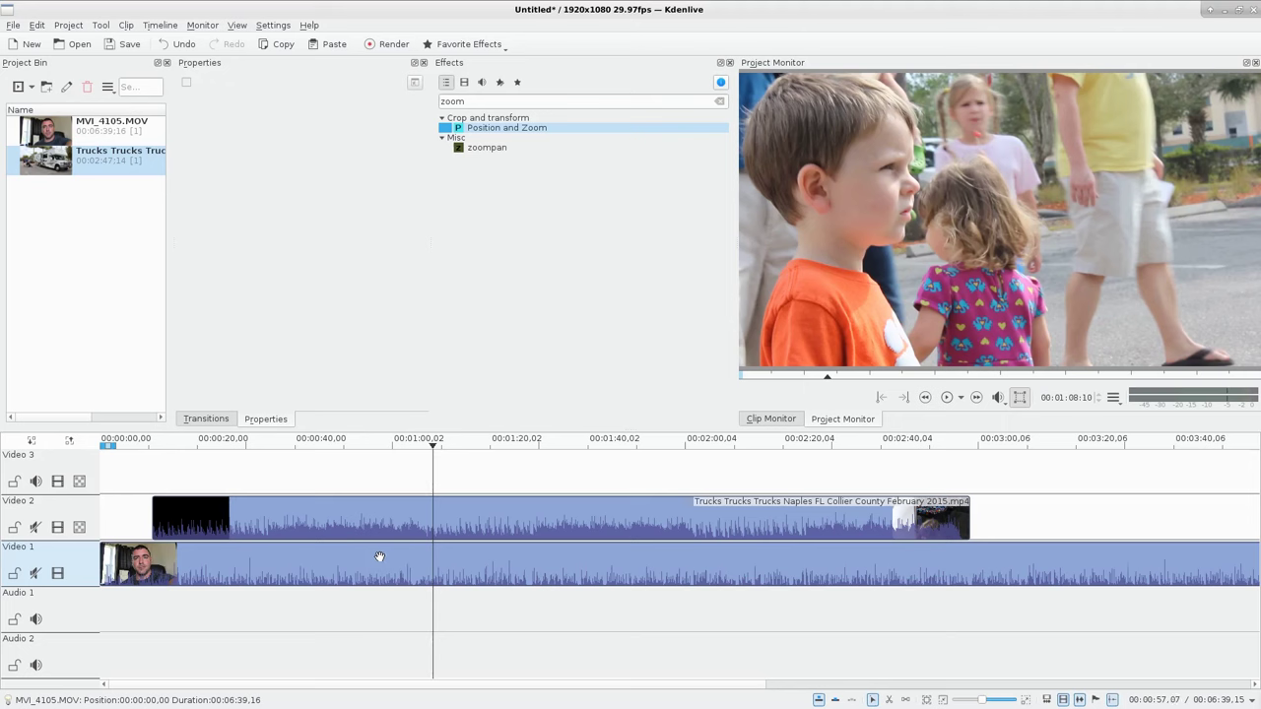
Step: Trim the trucks clip's start, move it to the timeline start, and cut both clips at about 26 seconds
{"action": "left_click_drag", "start_coordinate": [153, 522], "coordinate": [365, 525]}
{"action": "left_click_drag", "start_coordinate": [505, 522], "coordinate": [241, 525]}
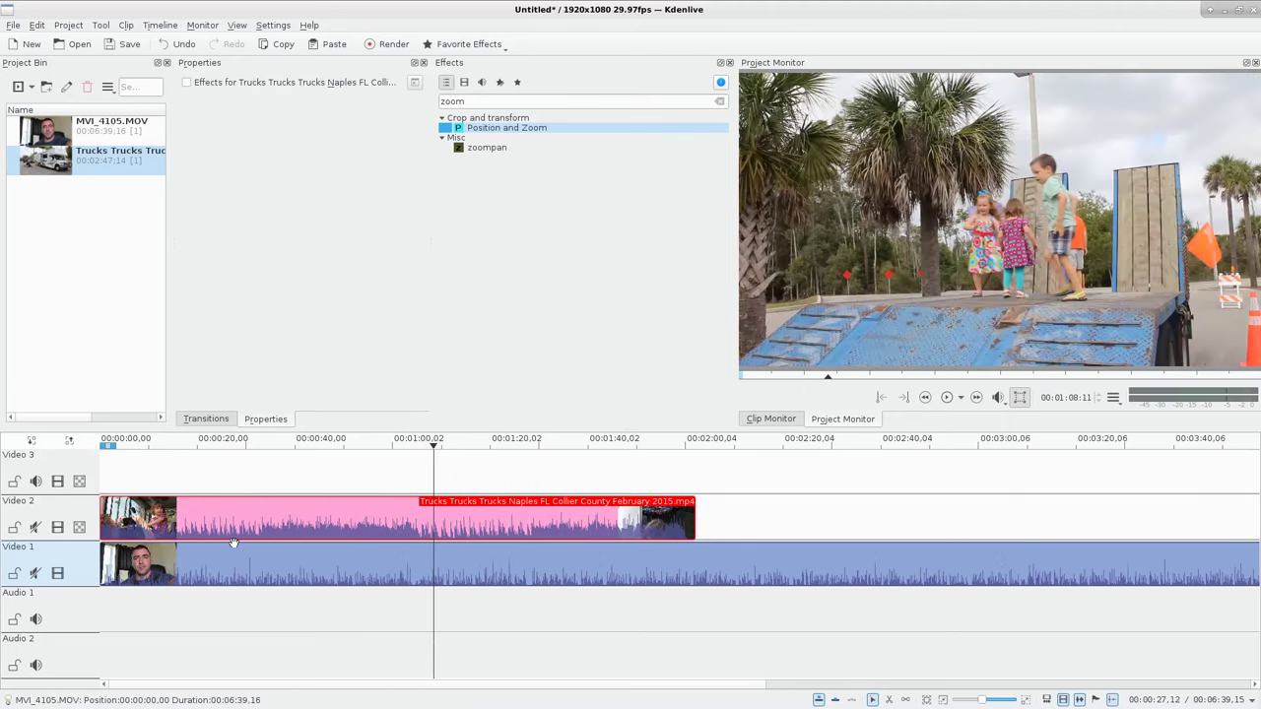
{"action": "key", "text": "x"}
{"action": "left_click", "coordinate": [230, 519]}
{"action": "left_click", "coordinate": [229, 564]}
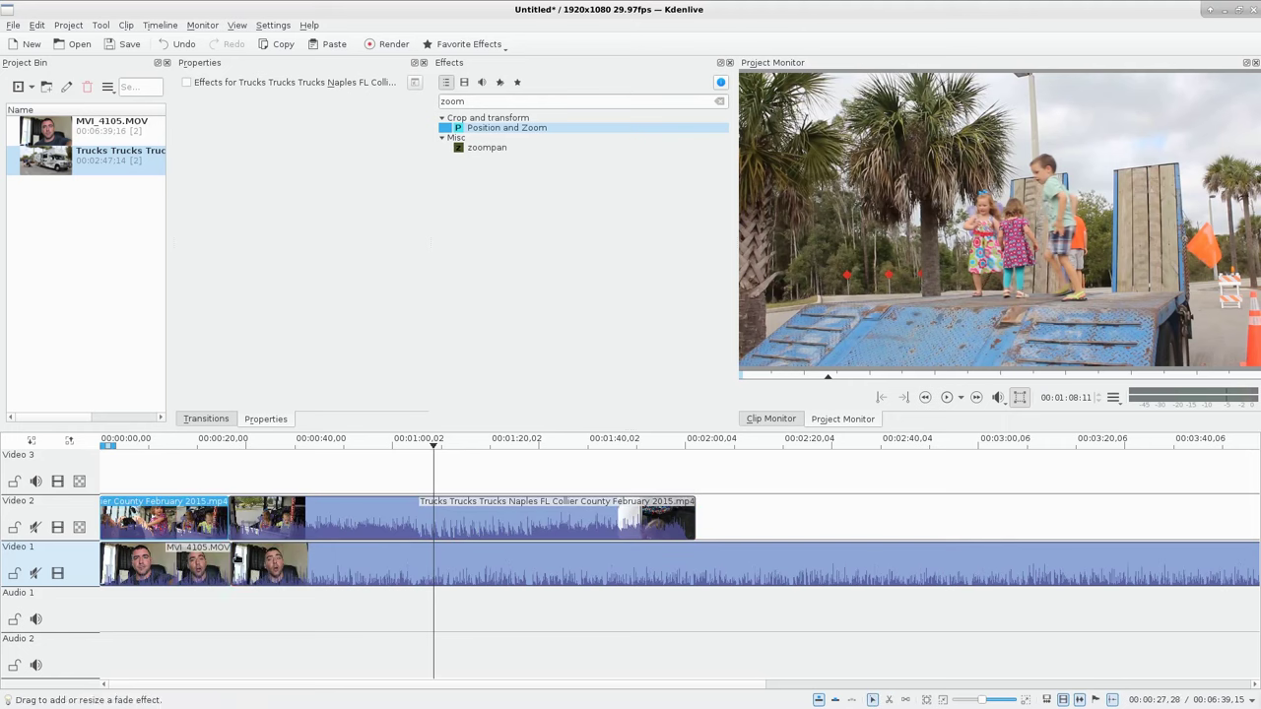
{"action": "left_click", "coordinate": [240, 556]}
{"action": "key", "text": "Delete"}
{"action": "left_click", "coordinate": [255, 522]}
{"action": "key", "text": "Delete"}
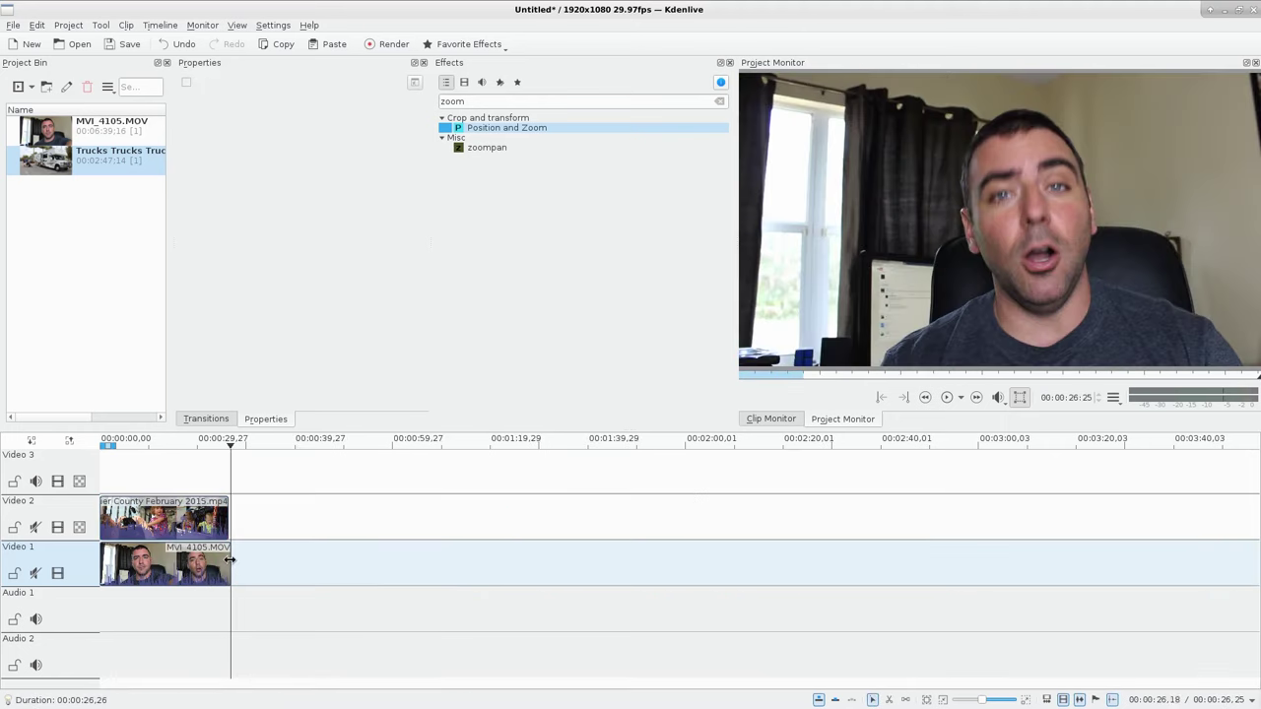
{"action": "left_click_drag", "start_coordinate": [228, 559], "coordinate": [224, 560]}
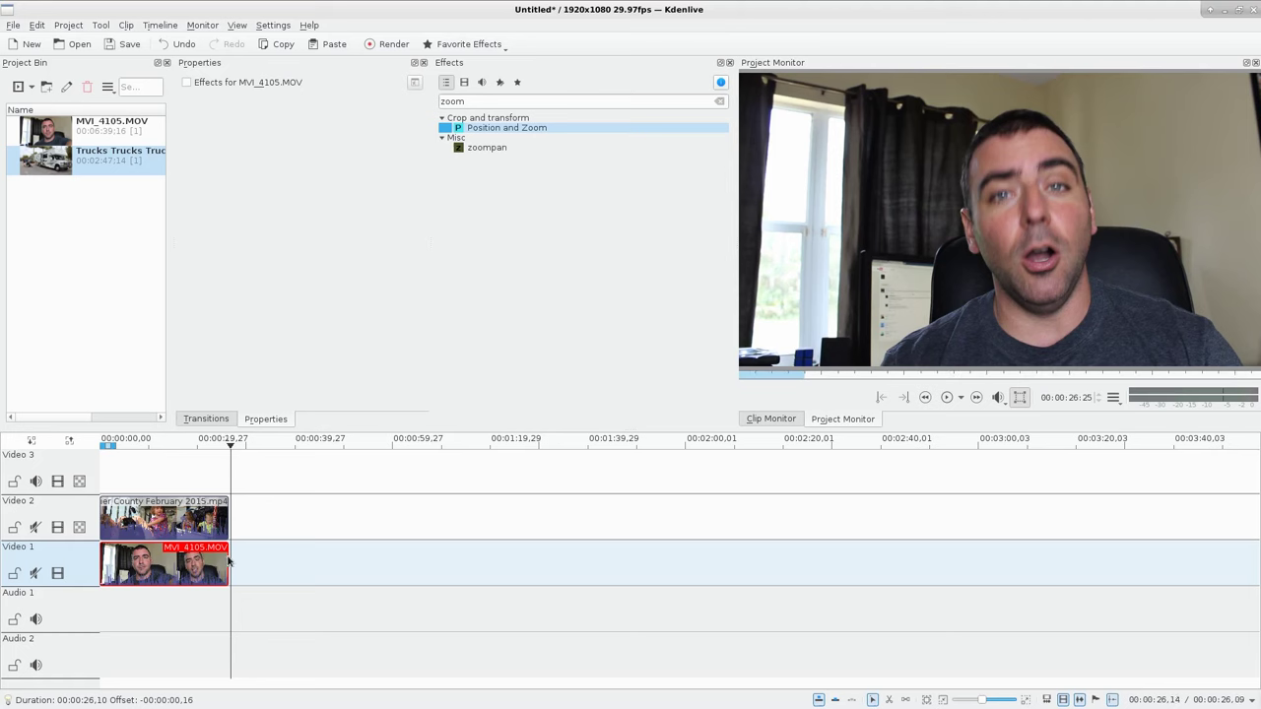
{"action": "left_click", "coordinate": [174, 480]}
Step: Zoom the timeline in, scrub to about 8 seconds, mute Video 1's audio and select the trucks clip
{"action": "scroll", "coordinate": [206, 520], "scroll_direction": "up", "scroll_amount": 2}
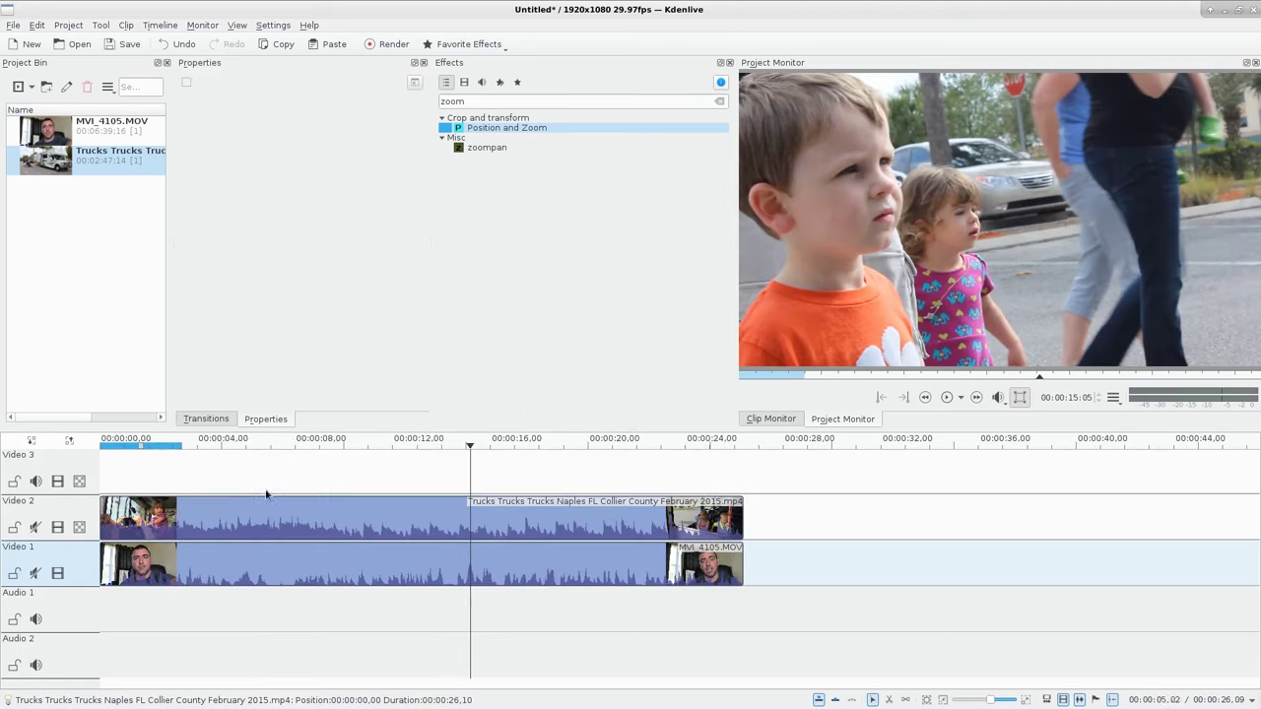
{"action": "left_click", "coordinate": [232, 481]}
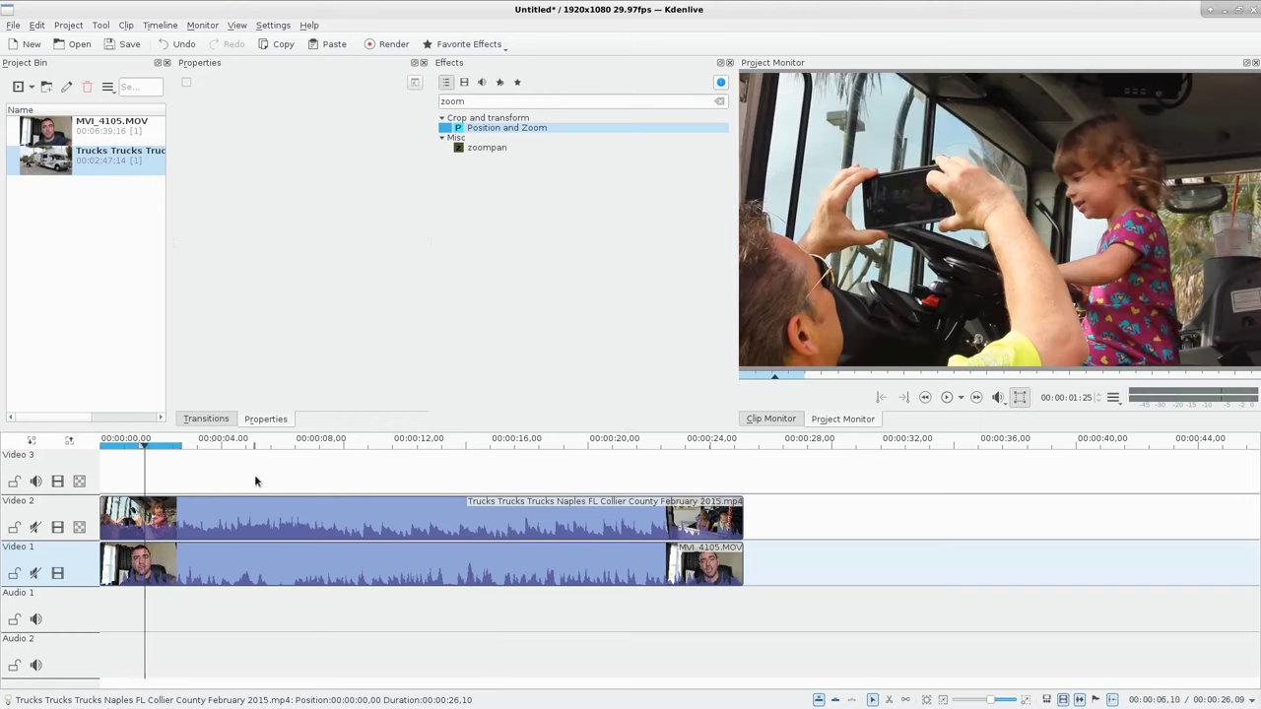
{"action": "key", "text": "space"}
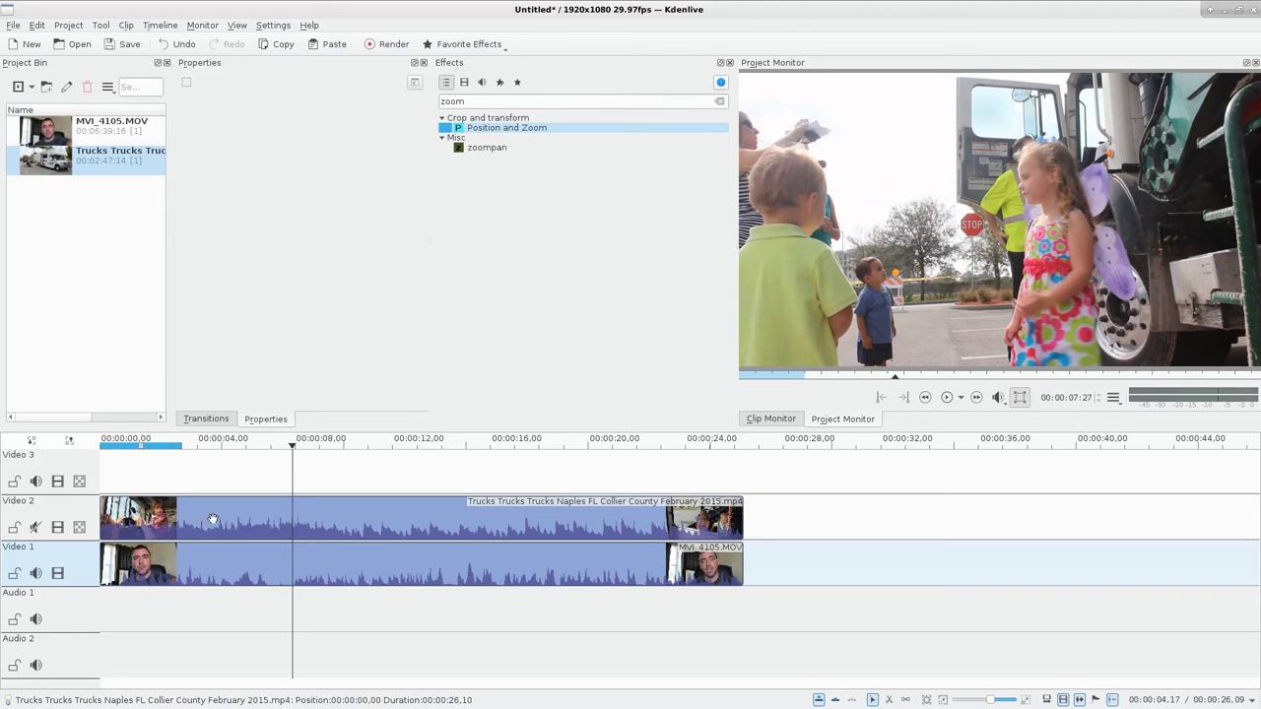
{"action": "left_click", "coordinate": [36, 572]}
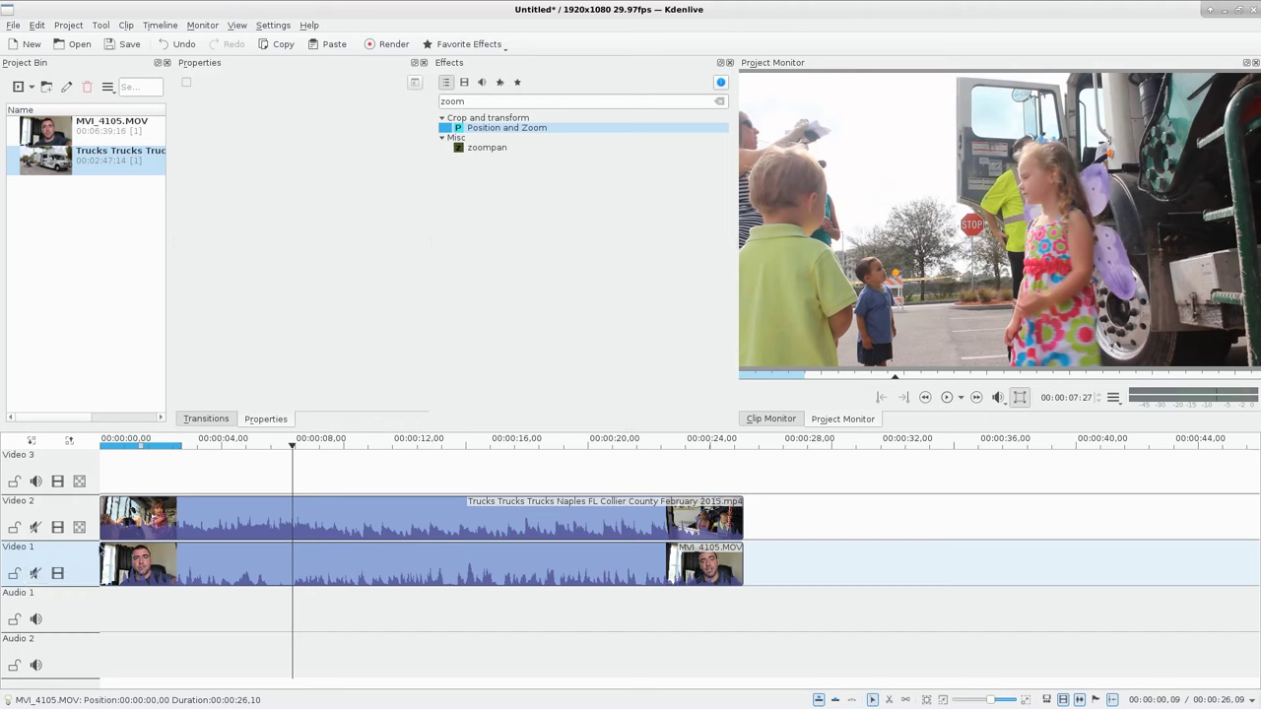
{"action": "left_click", "coordinate": [375, 512]}
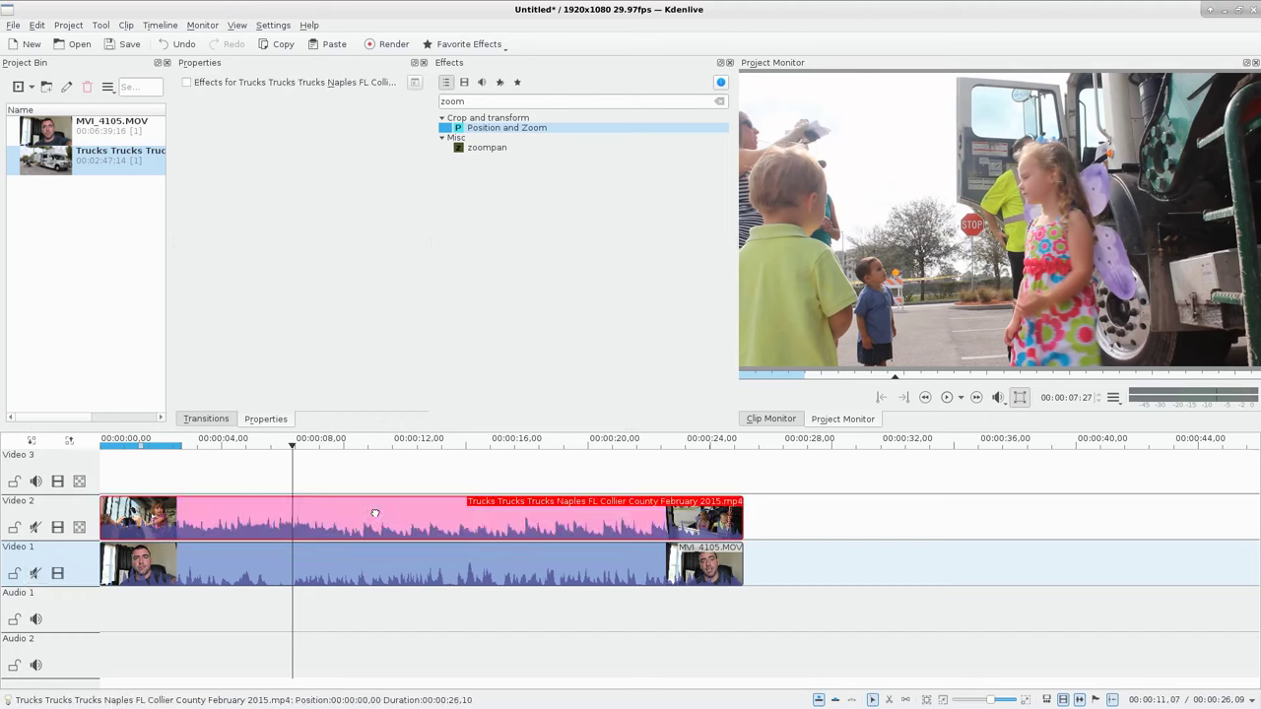
Step: Search the effects for 'zo' and add Position and Zoom (1920×1080, 100%) to the trucks clip
{"action": "left_click", "coordinate": [720, 101]}
{"action": "left_click", "coordinate": [442, 207]}
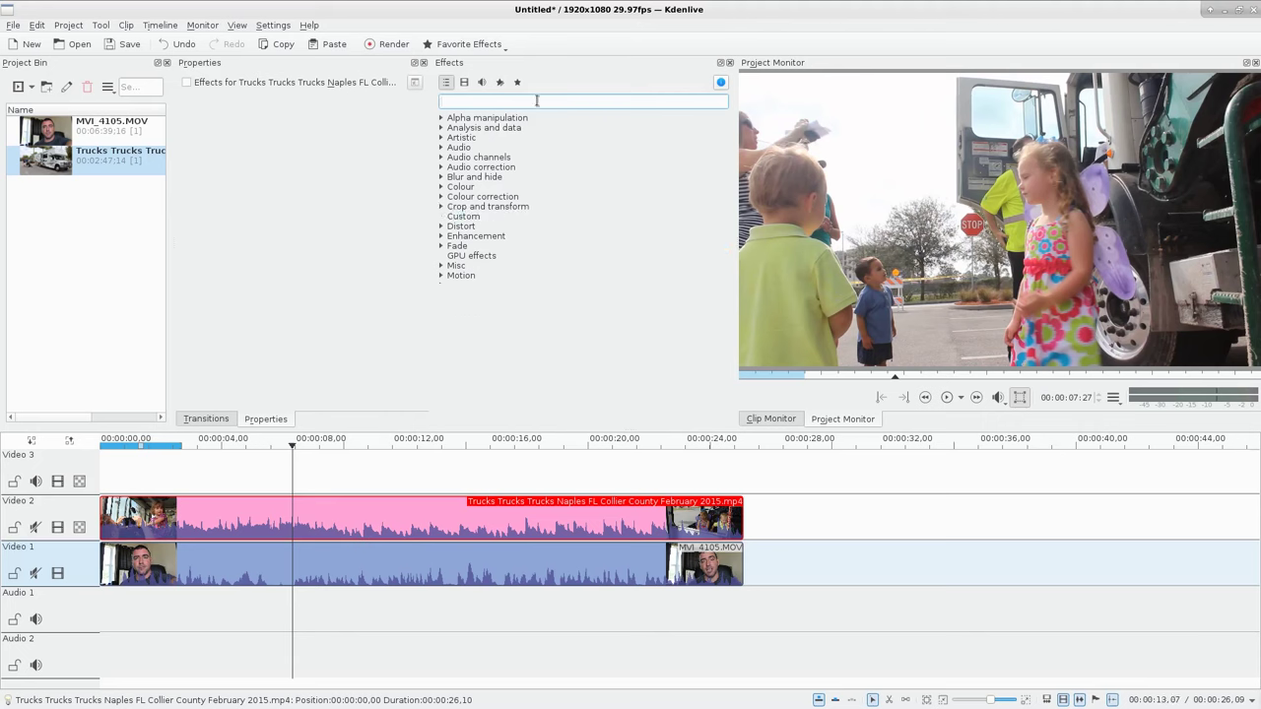
{"action": "type", "text": "zoom"}
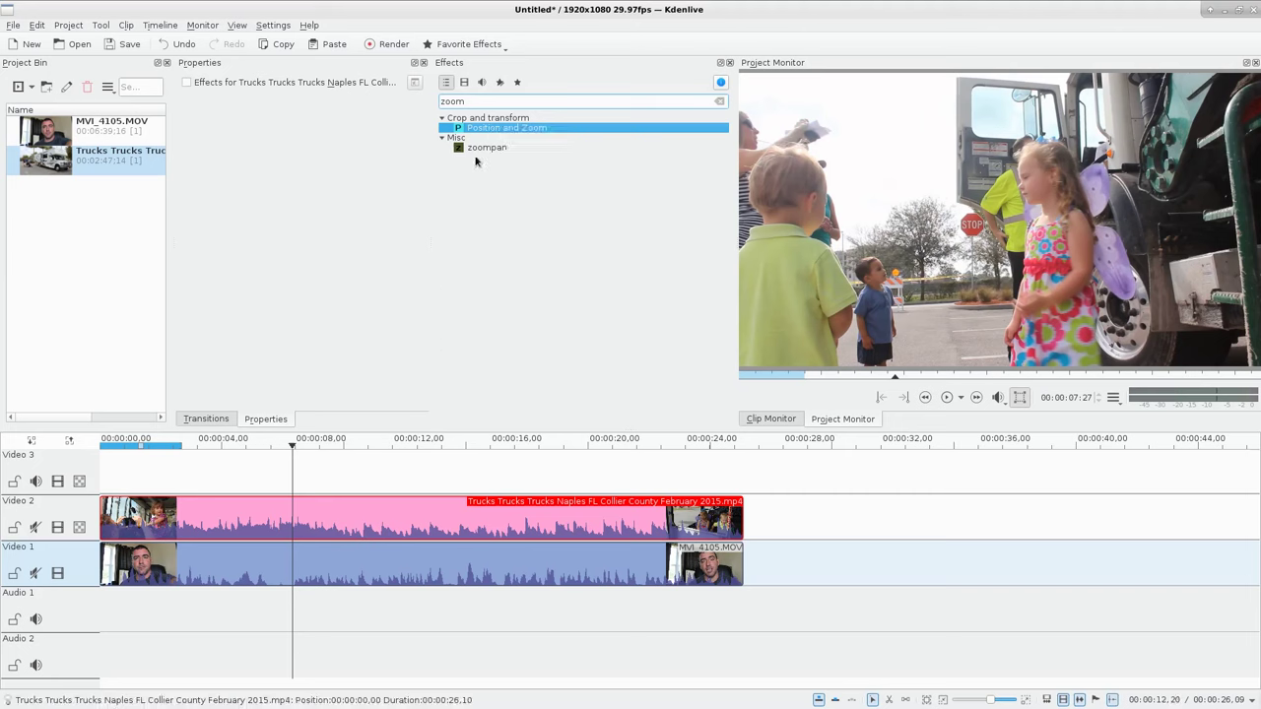
{"action": "double_click", "coordinate": [492, 133]}
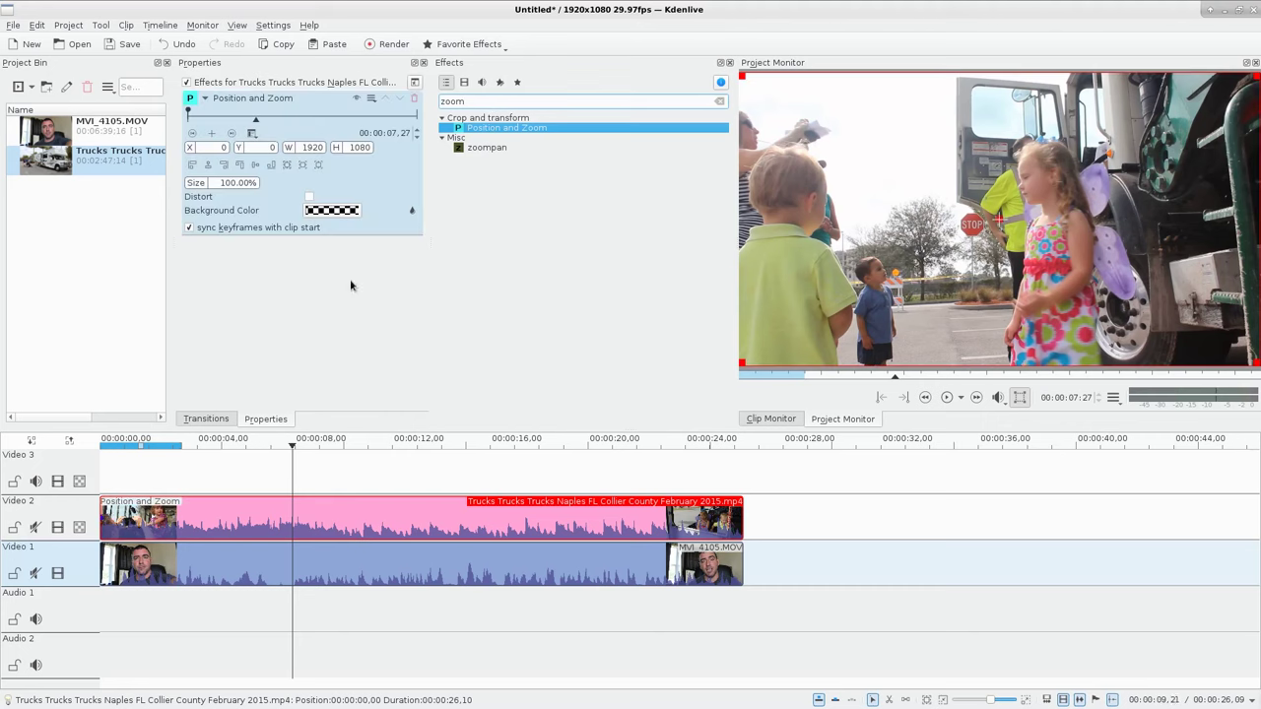
Step: Remove Position and Zoom from the clip, drop it on the Video 2 track, then remove that track copy
{"action": "left_click", "coordinate": [413, 97]}
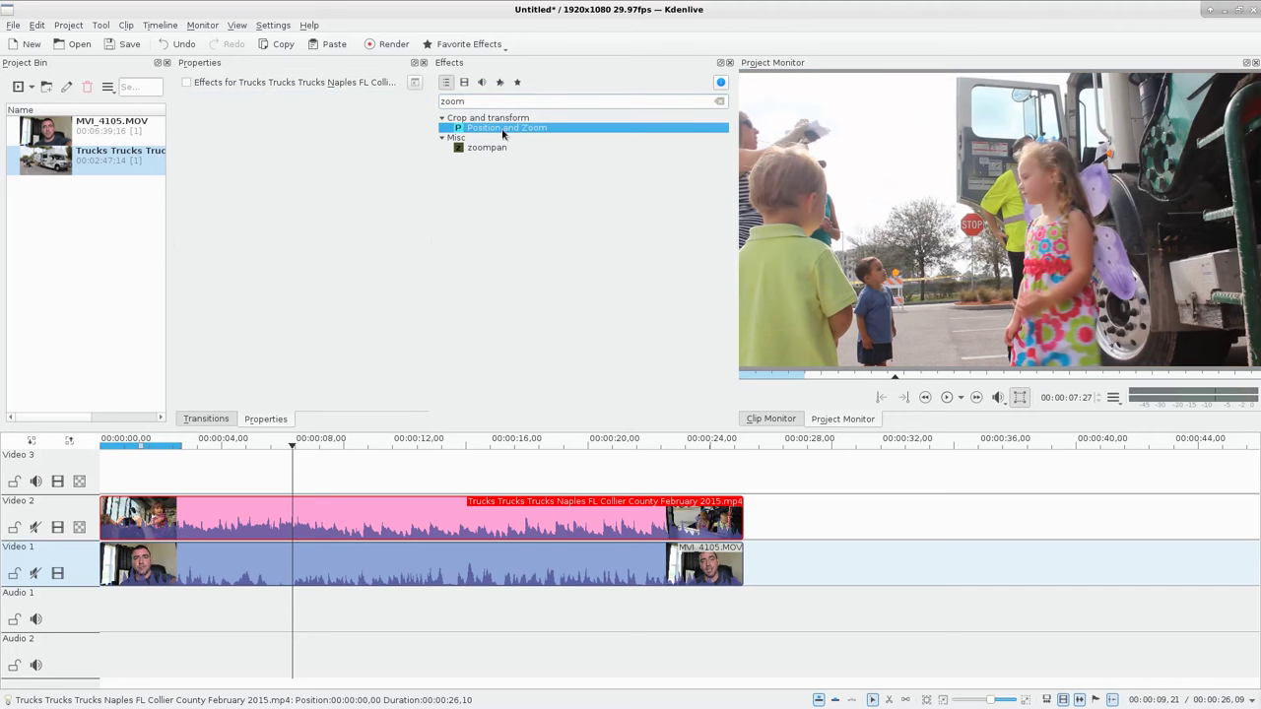
{"action": "left_click_drag", "start_coordinate": [504, 131], "coordinate": [72, 509]}
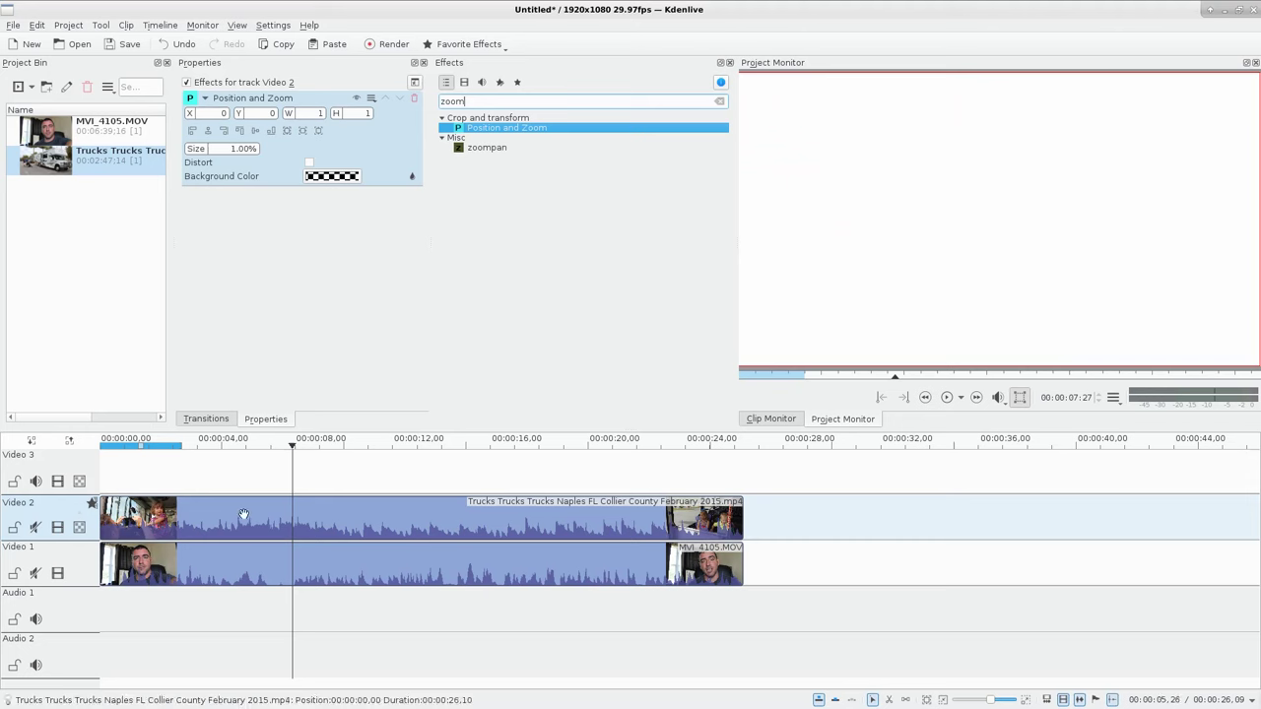
{"action": "left_click", "coordinate": [259, 463]}
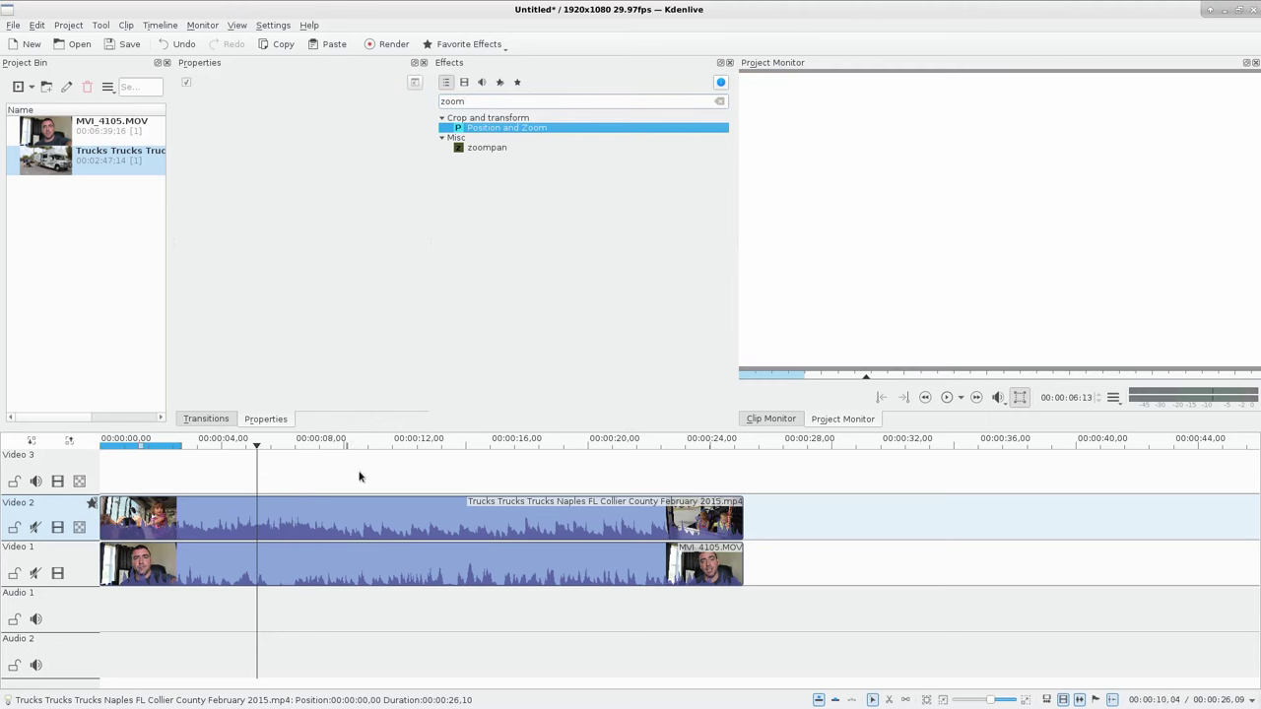
{"action": "left_click", "coordinate": [487, 479]}
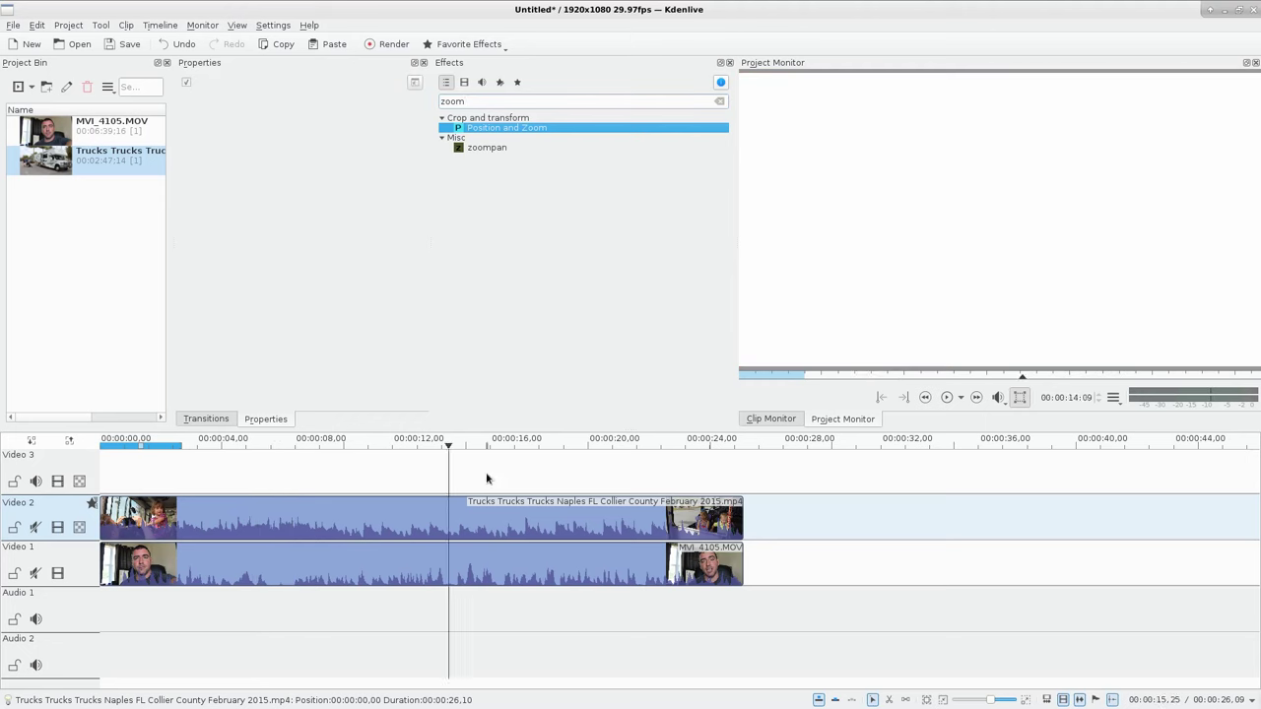
{"action": "left_click", "coordinate": [91, 506]}
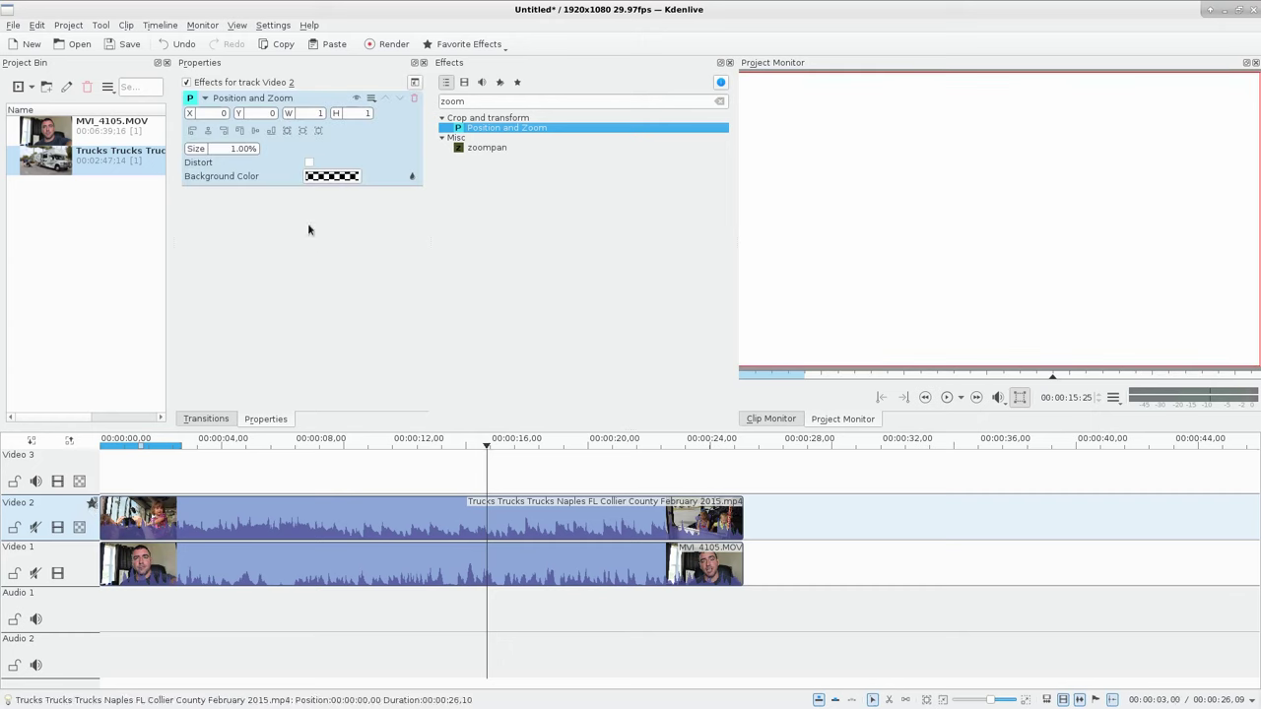
{"action": "left_click", "coordinate": [411, 100]}
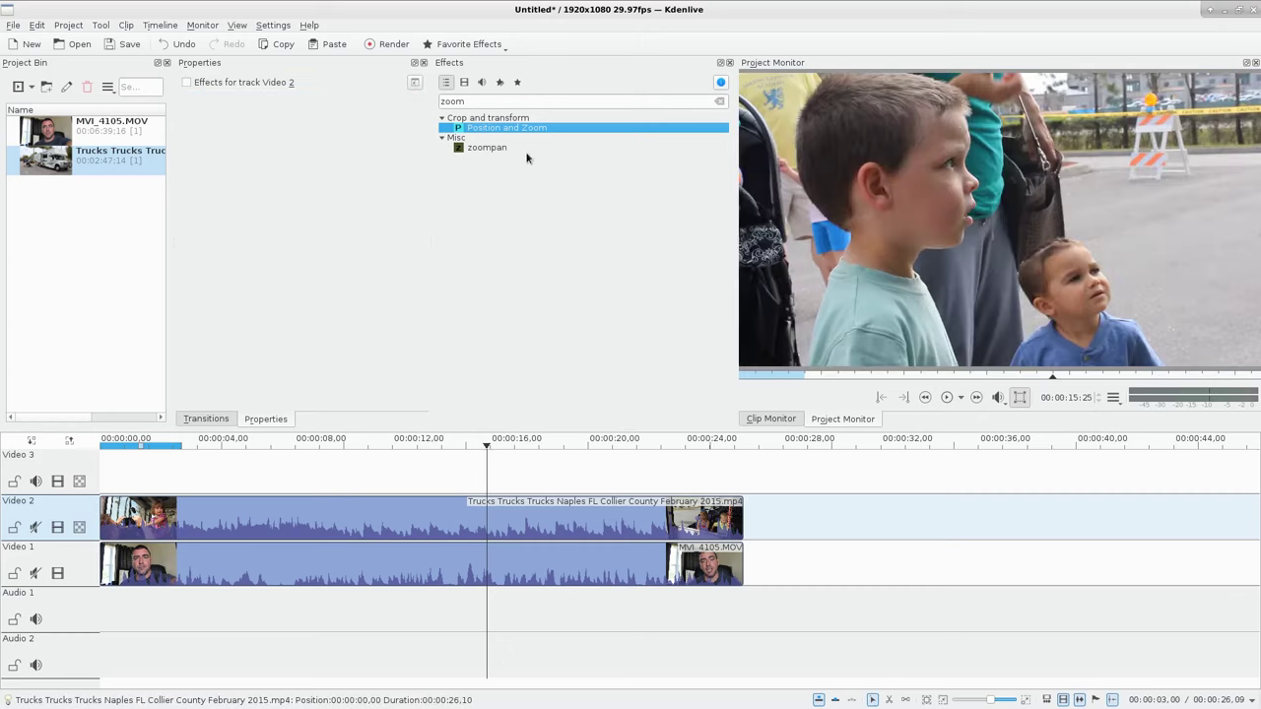
Step: Apply Position and Zoom to the trucks clip and shrink it to a 30.09% top-left inset at X 233, Y 105
{"action": "left_click_drag", "start_coordinate": [514, 133], "coordinate": [355, 521]}
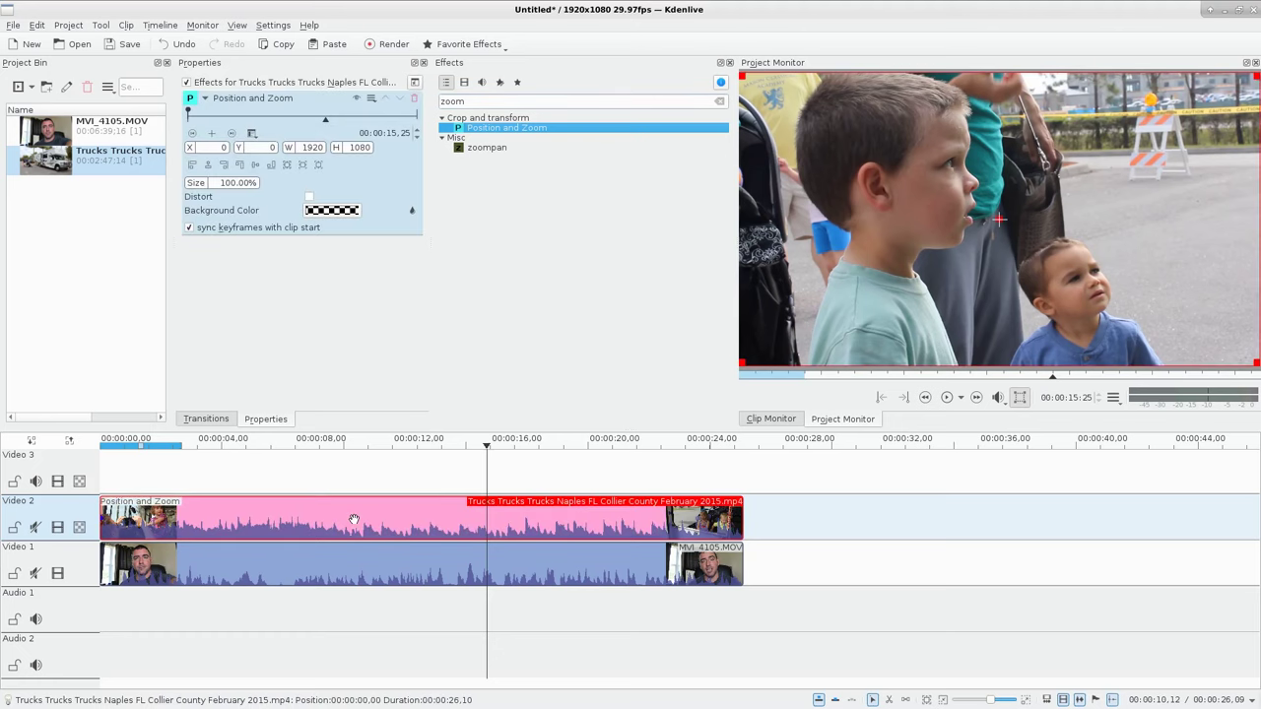
{"action": "left_click", "coordinate": [187, 117]}
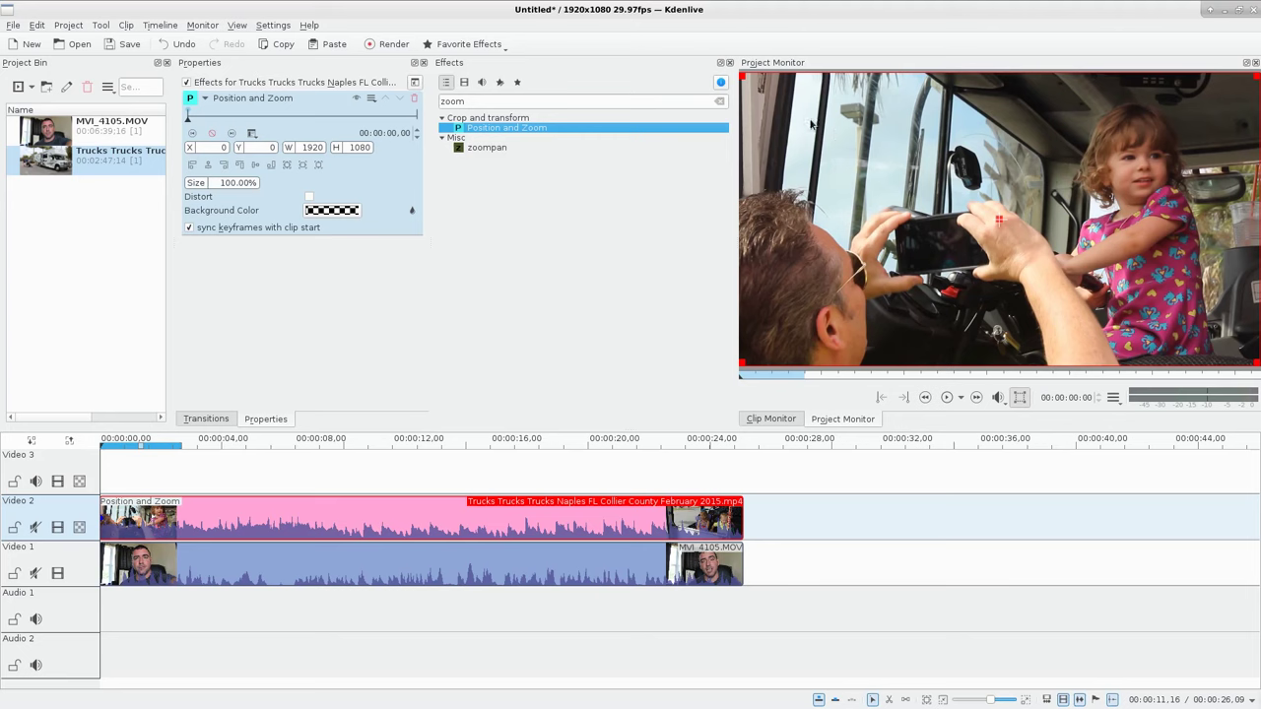
{"action": "left_click_drag", "start_coordinate": [743, 76], "coordinate": [1141, 279]}
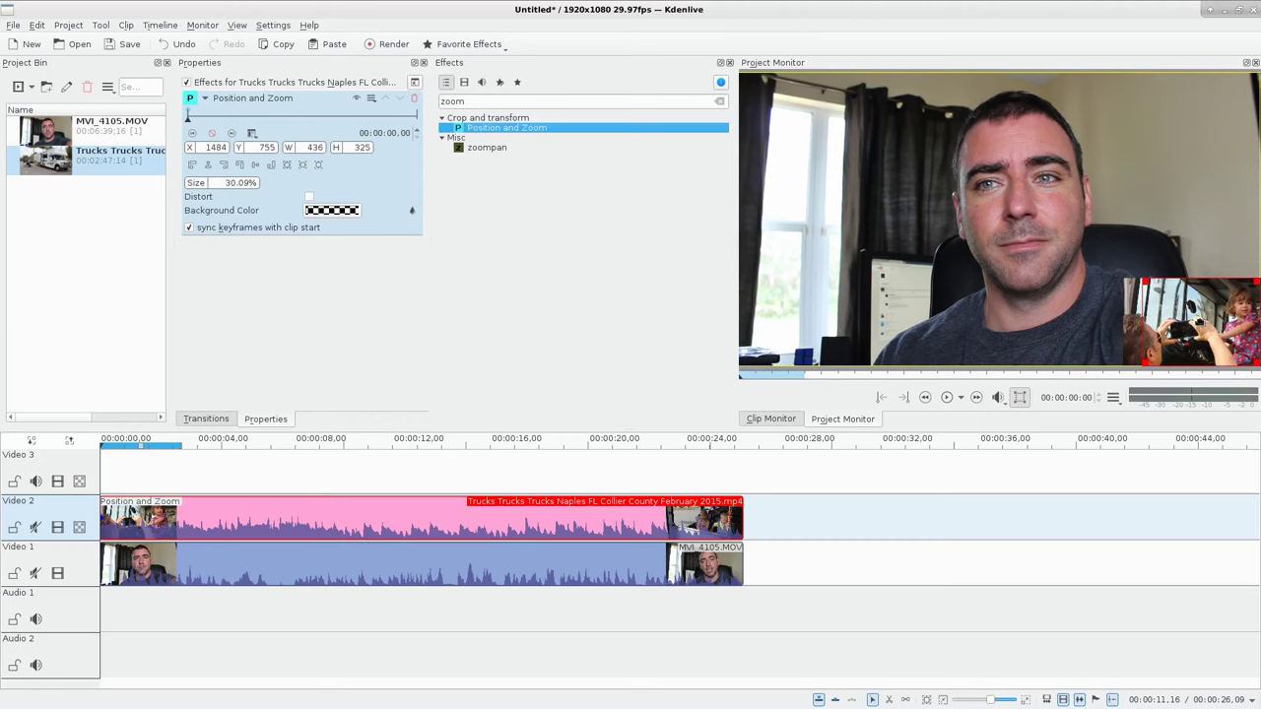
{"action": "left_click_drag", "start_coordinate": [1204, 322], "coordinate": [866, 146]}
Step: Play back the picture-in-picture from about 1 second, then jump to 00:00:02;09
{"action": "left_click", "coordinate": [119, 475]}
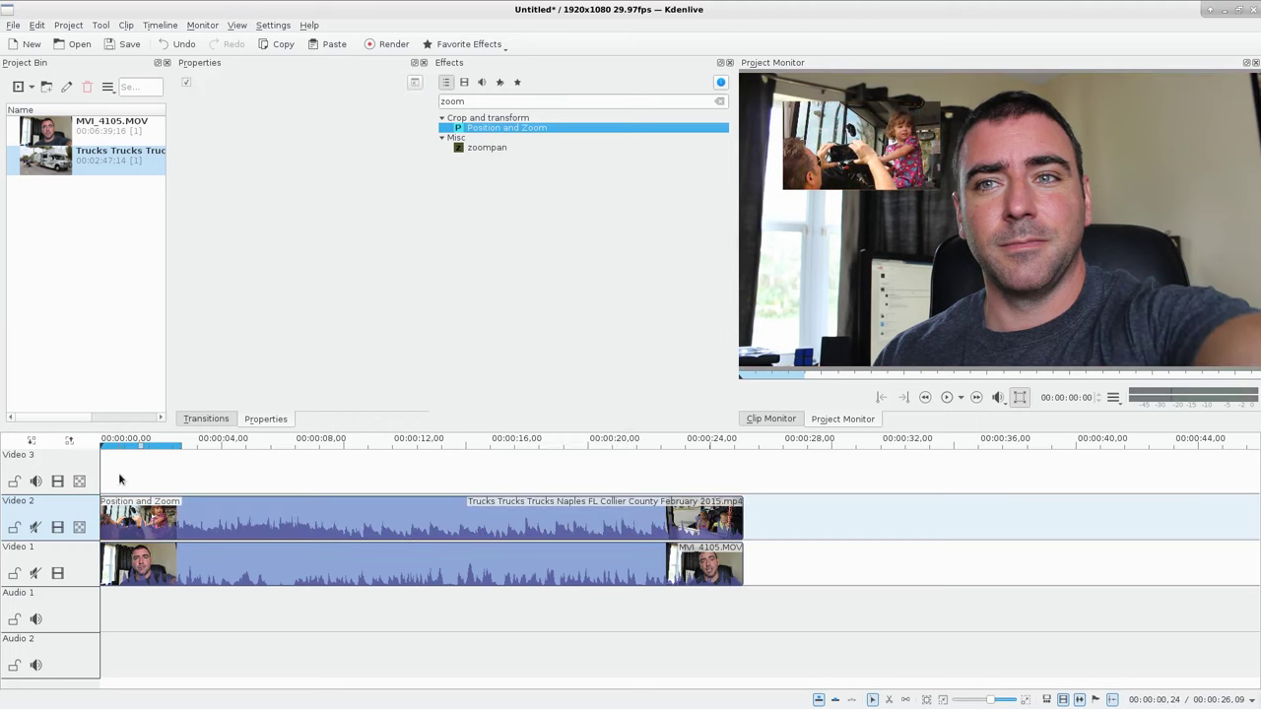
{"action": "left_click", "coordinate": [384, 472]}
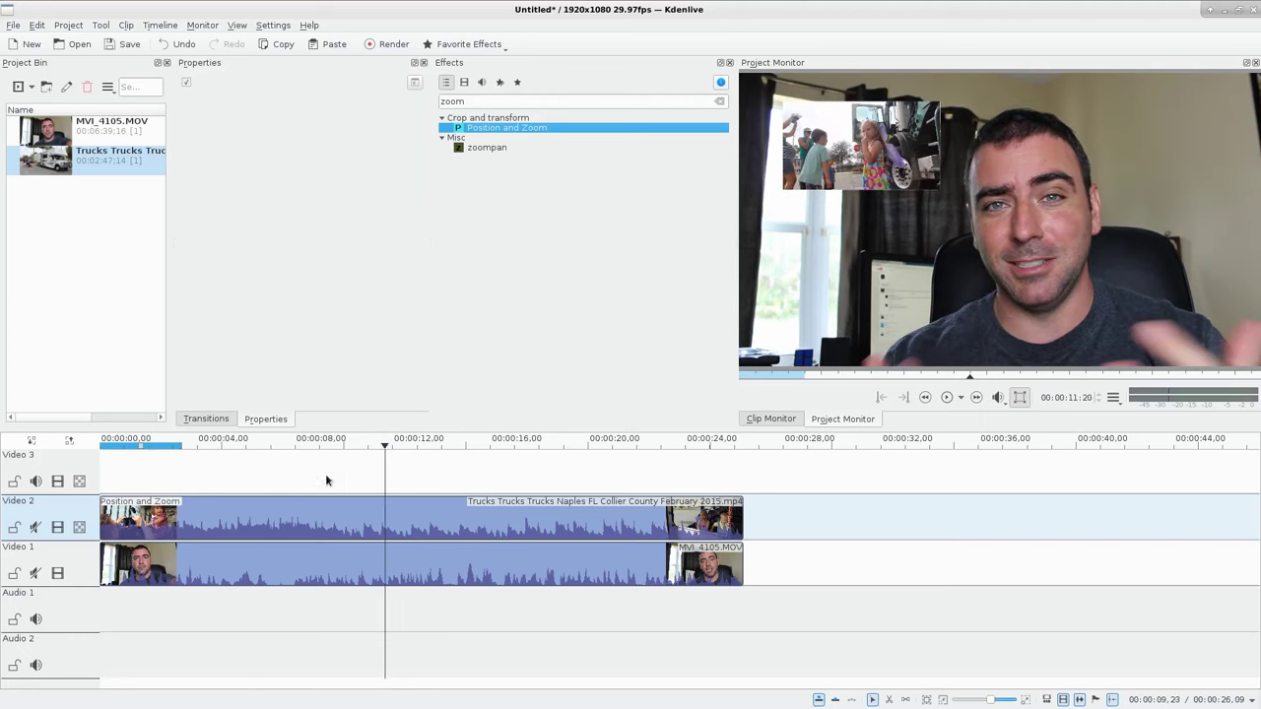
{"action": "left_click", "coordinate": [125, 472]}
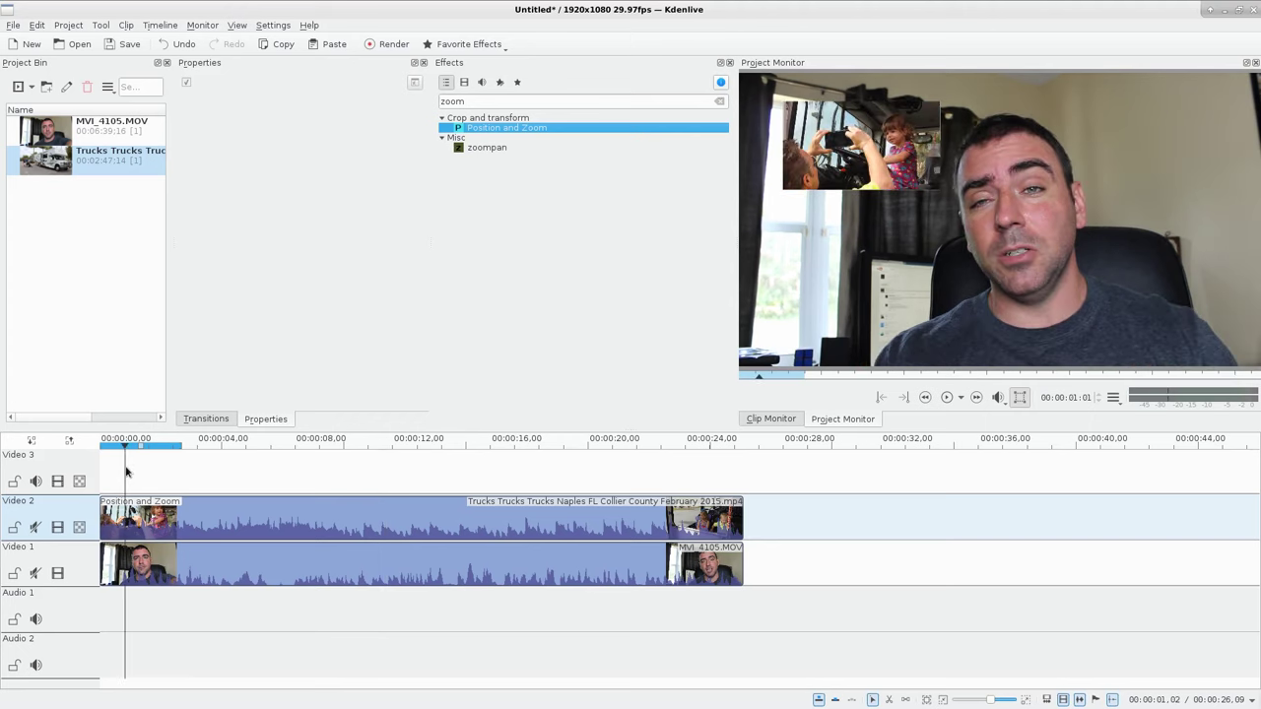
{"action": "key", "text": "space"}
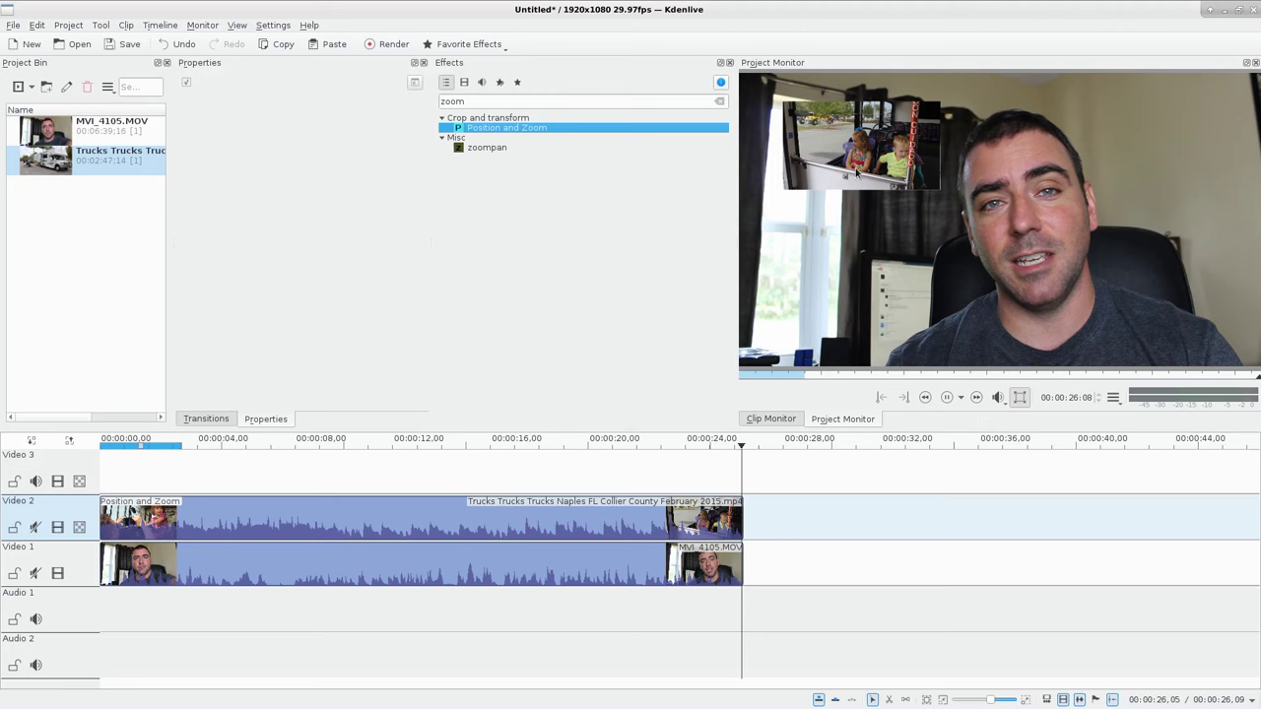
{"action": "left_click", "coordinate": [156, 479]}
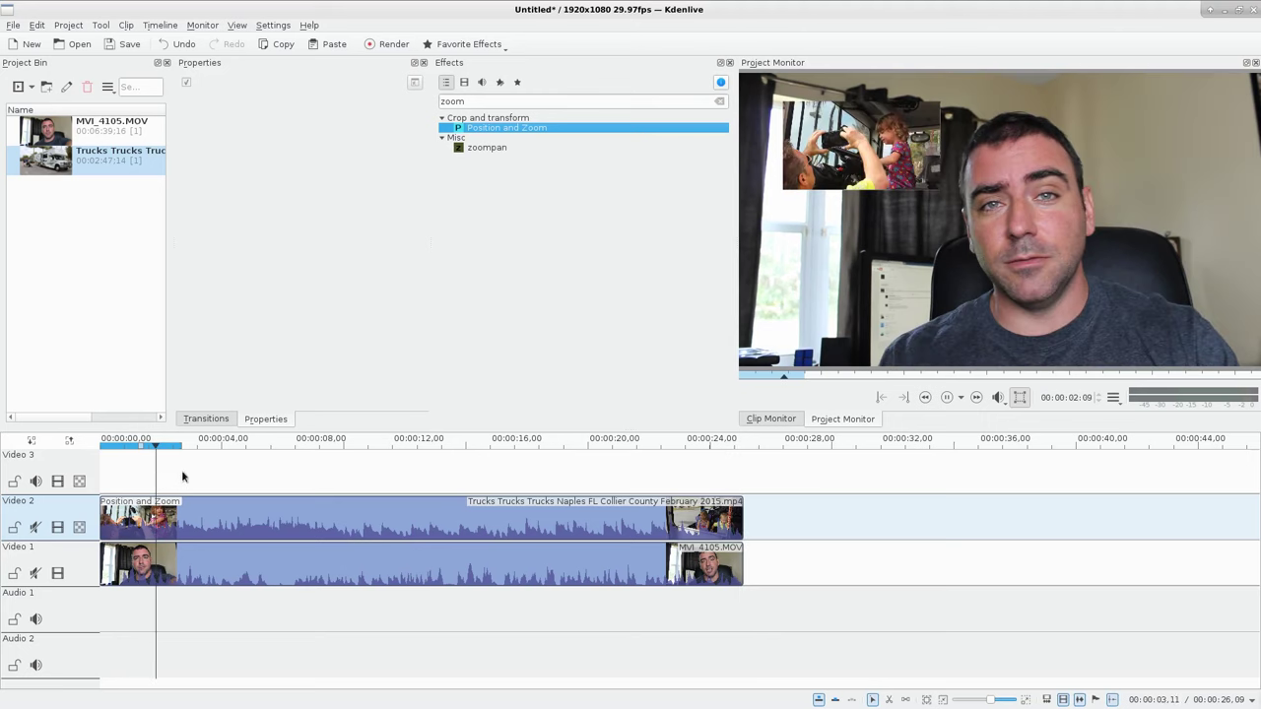
Step: Enlarge the trucks inset to 36.56% (702×319) and centre it in the frame
{"action": "left_click", "coordinate": [292, 527]}
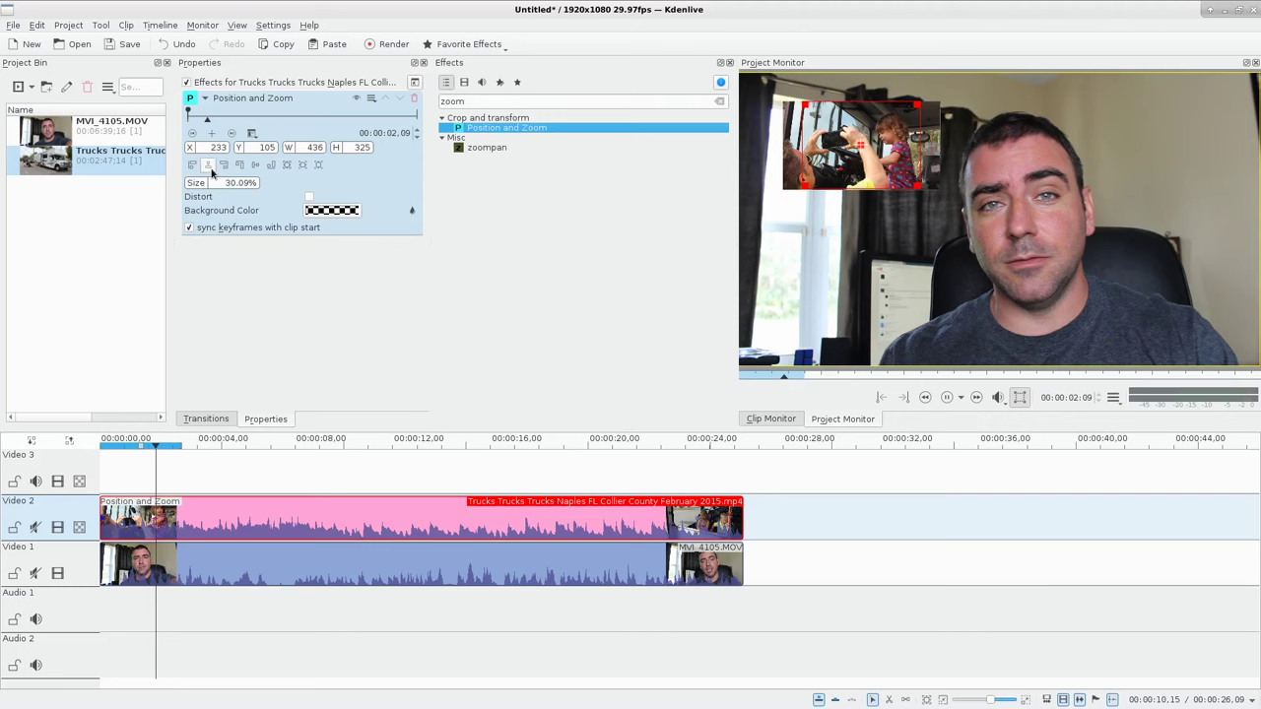
{"action": "left_click", "coordinate": [208, 167]}
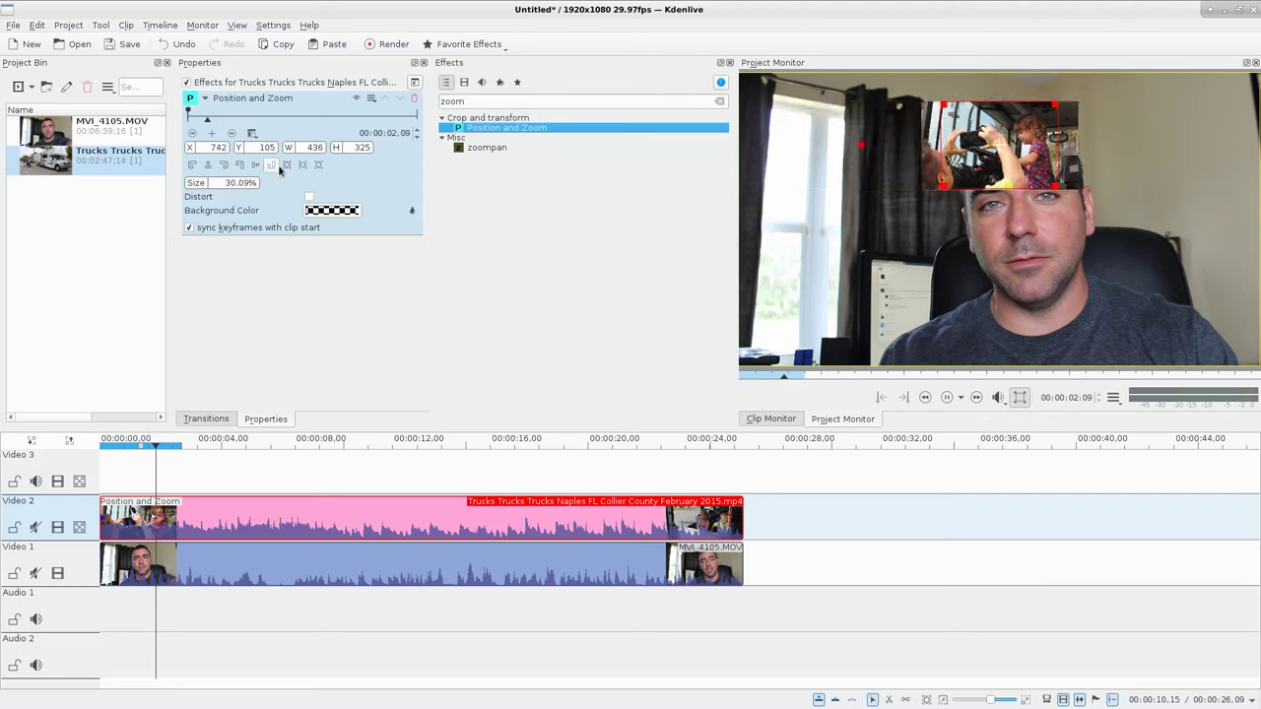
{"action": "left_click", "coordinate": [251, 165]}
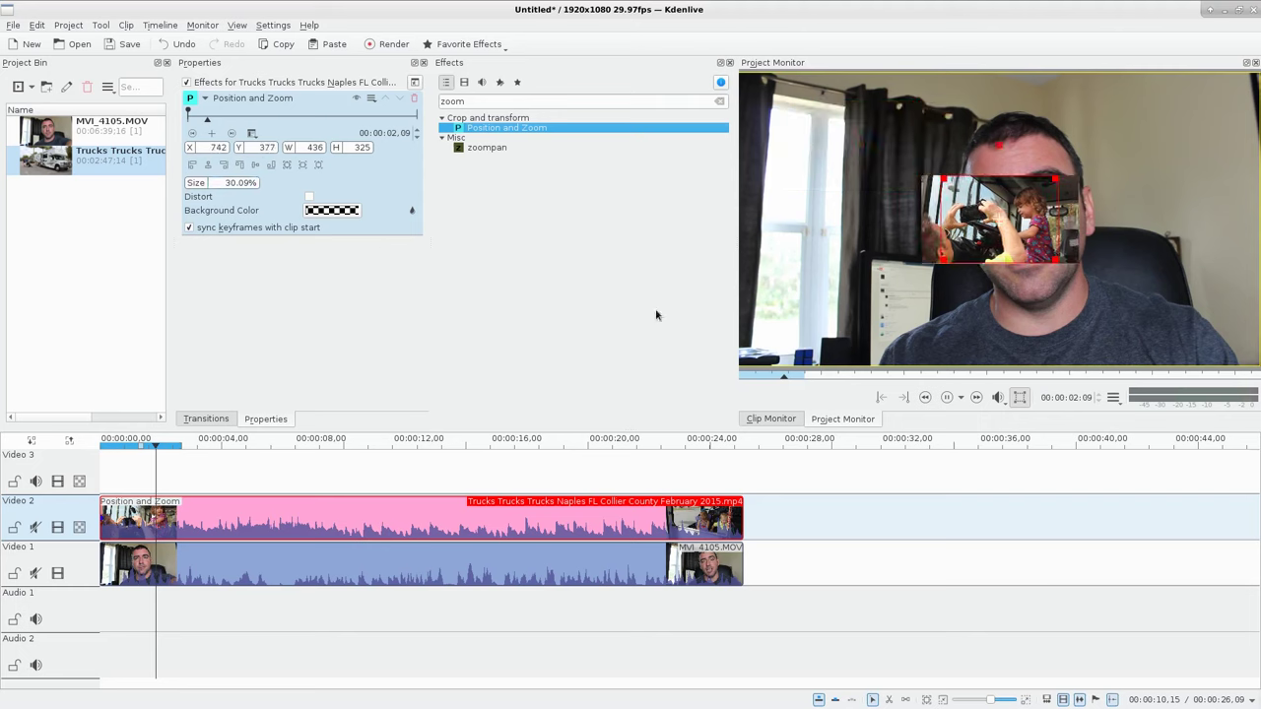
{"action": "left_click_drag", "start_coordinate": [1057, 260], "coordinate": [1128, 257]}
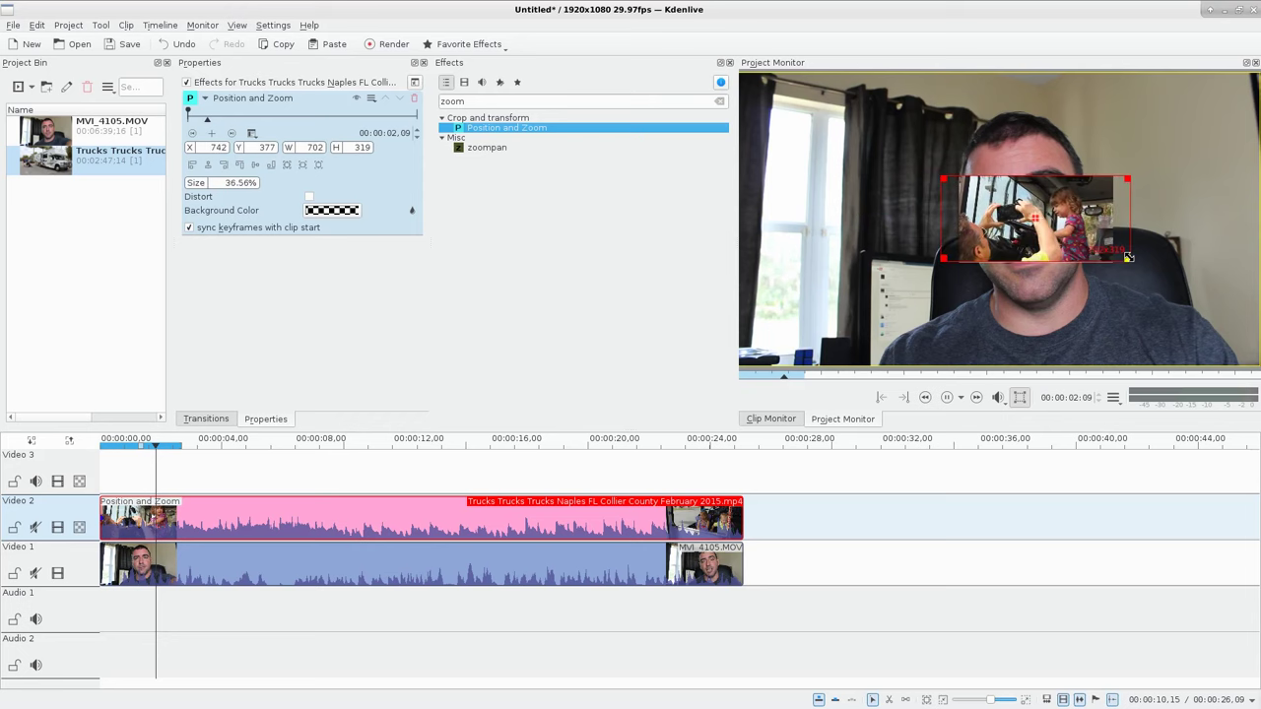
{"action": "left_click", "coordinate": [209, 166]}
{"action": "left_click", "coordinate": [257, 165]}
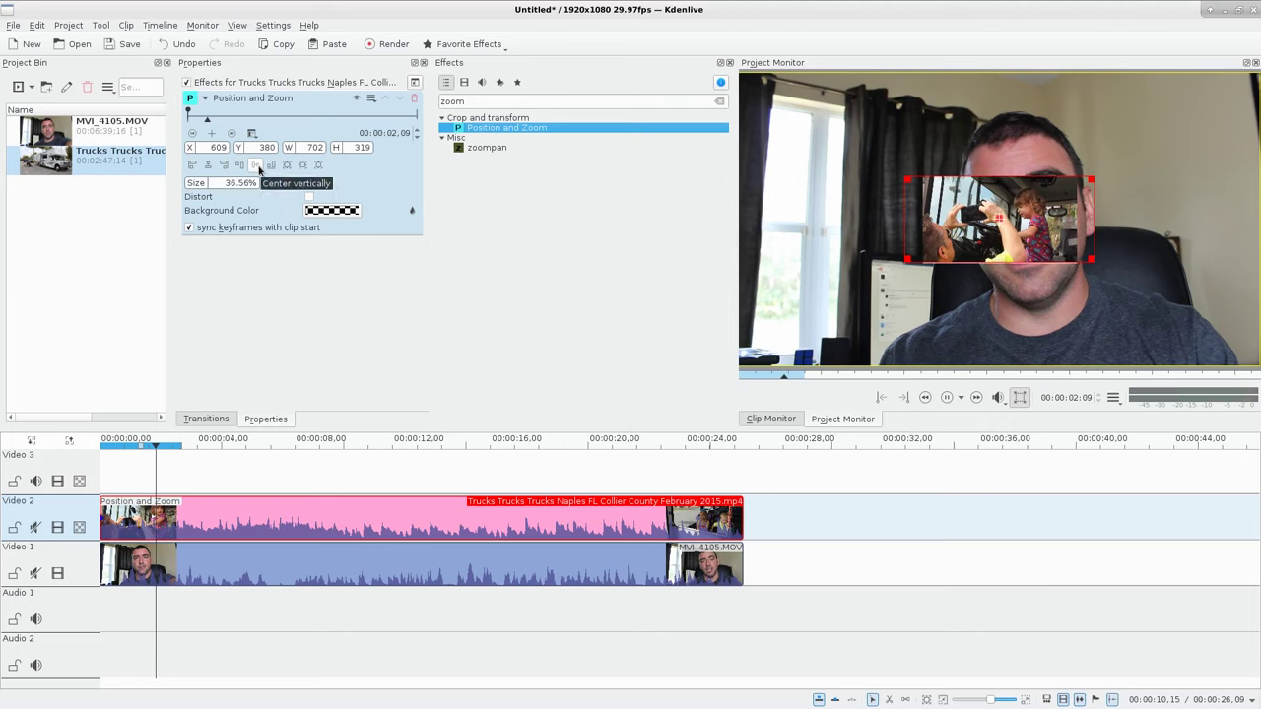
Step: Try the bottom, side and top alignment buttons, then re-centre the inset at X 609, Y 380
{"action": "left_click", "coordinate": [272, 166]}
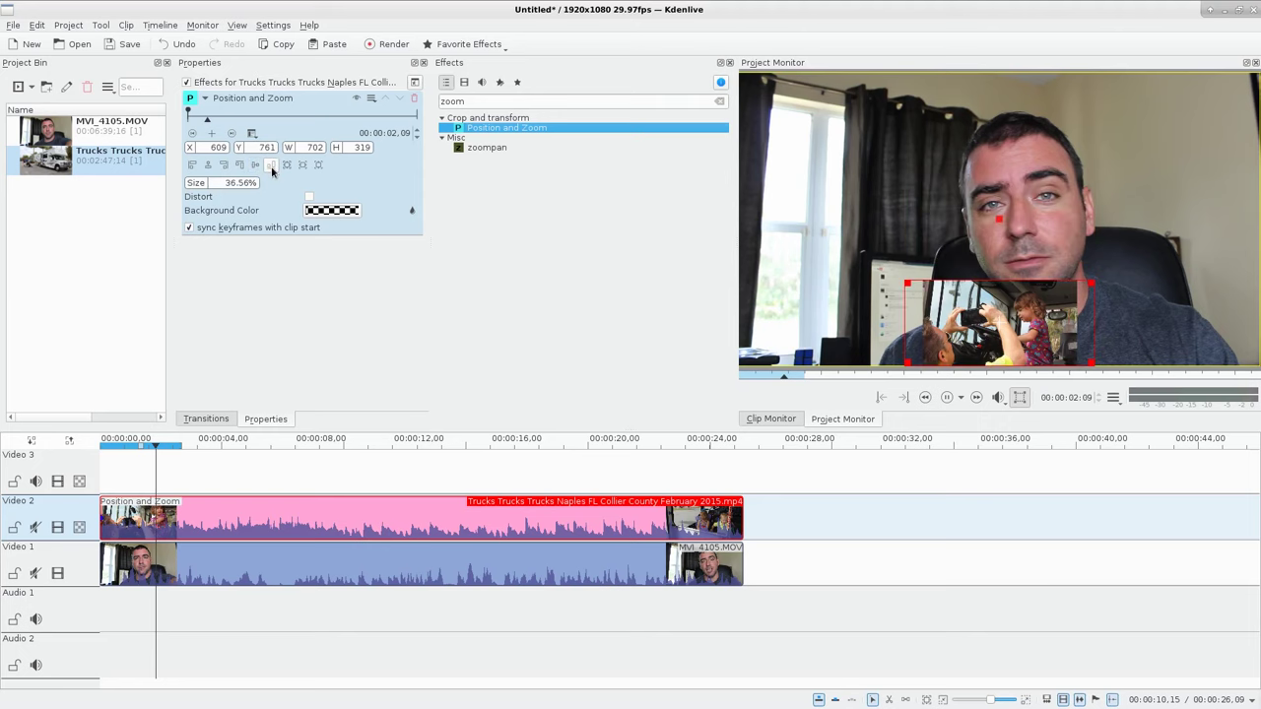
{"action": "left_click", "coordinate": [192, 165]}
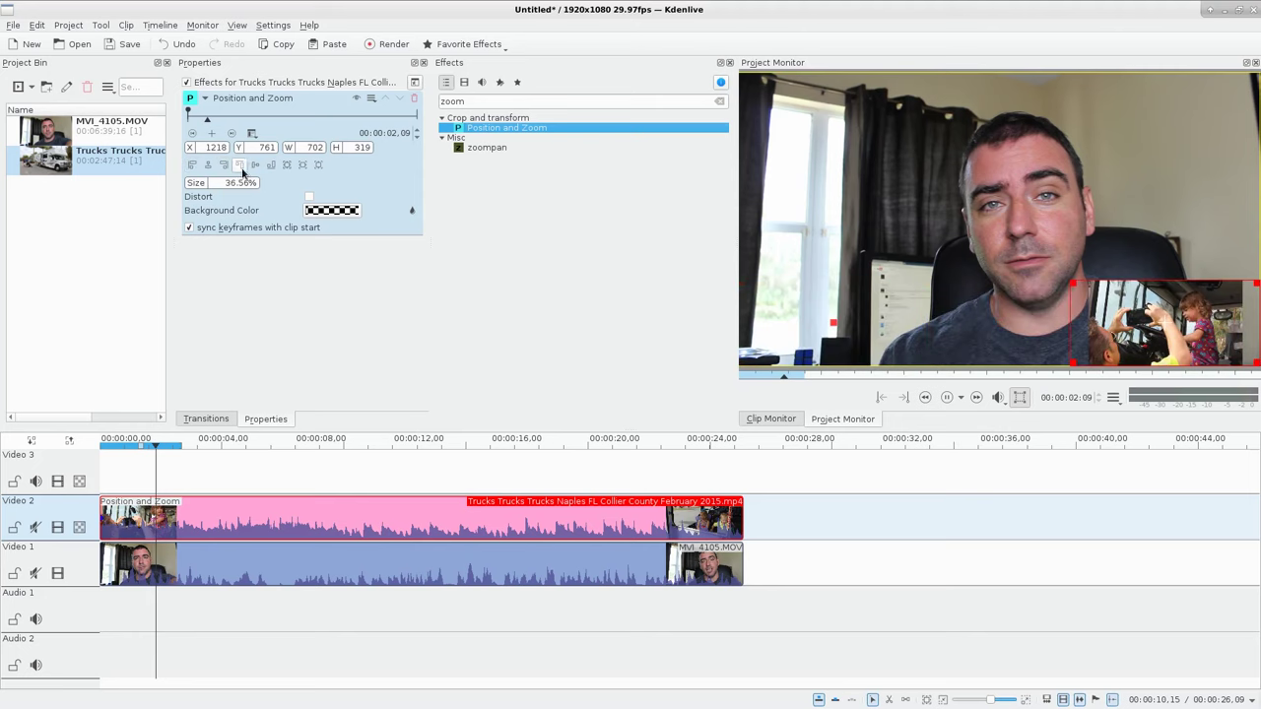
{"action": "left_click", "coordinate": [242, 168]}
{"action": "left_click", "coordinate": [209, 166]}
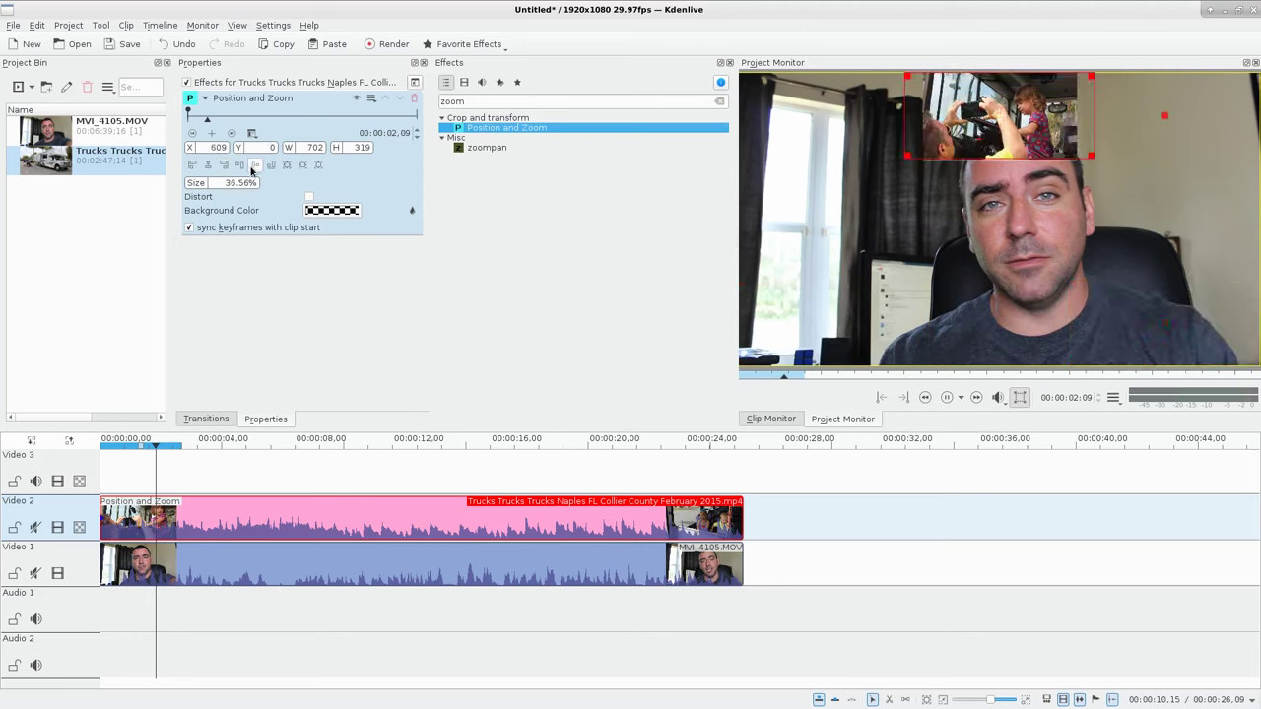
{"action": "left_click", "coordinate": [253, 165]}
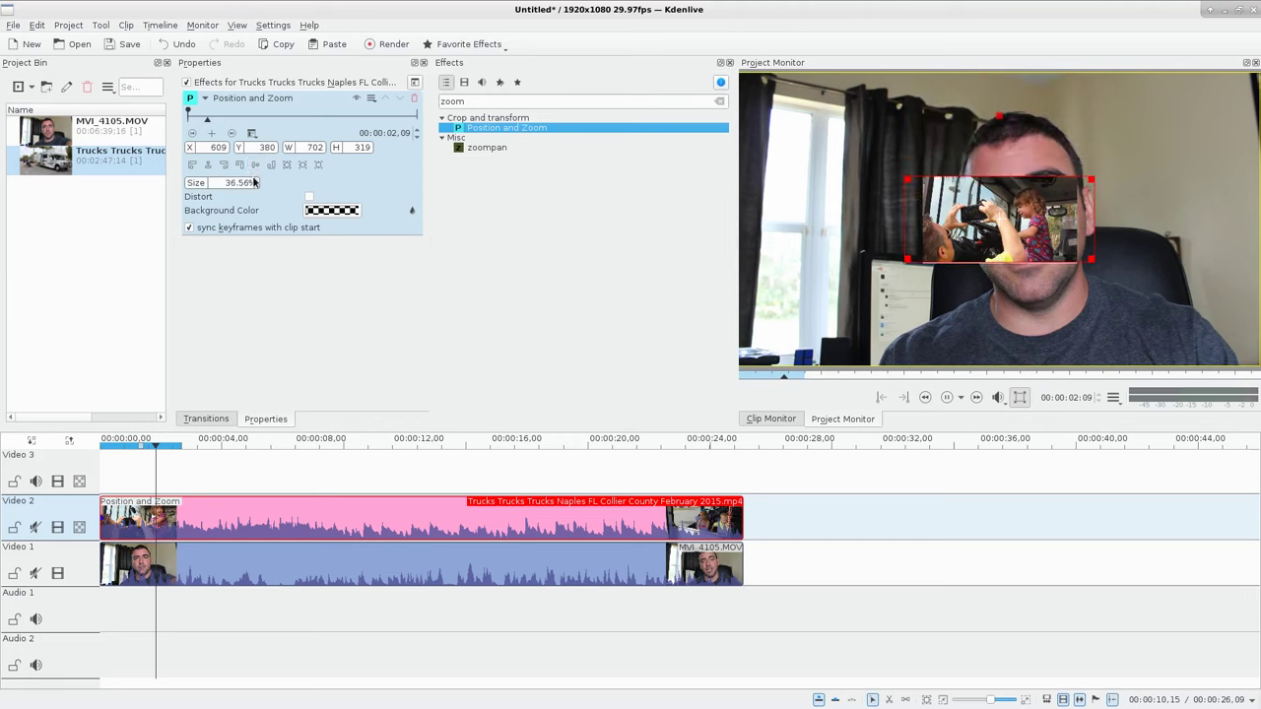
Step: Restore the overlay to original size, align it to the top-left edges, and shrink it from the corner
{"action": "left_click", "coordinate": [304, 165]}
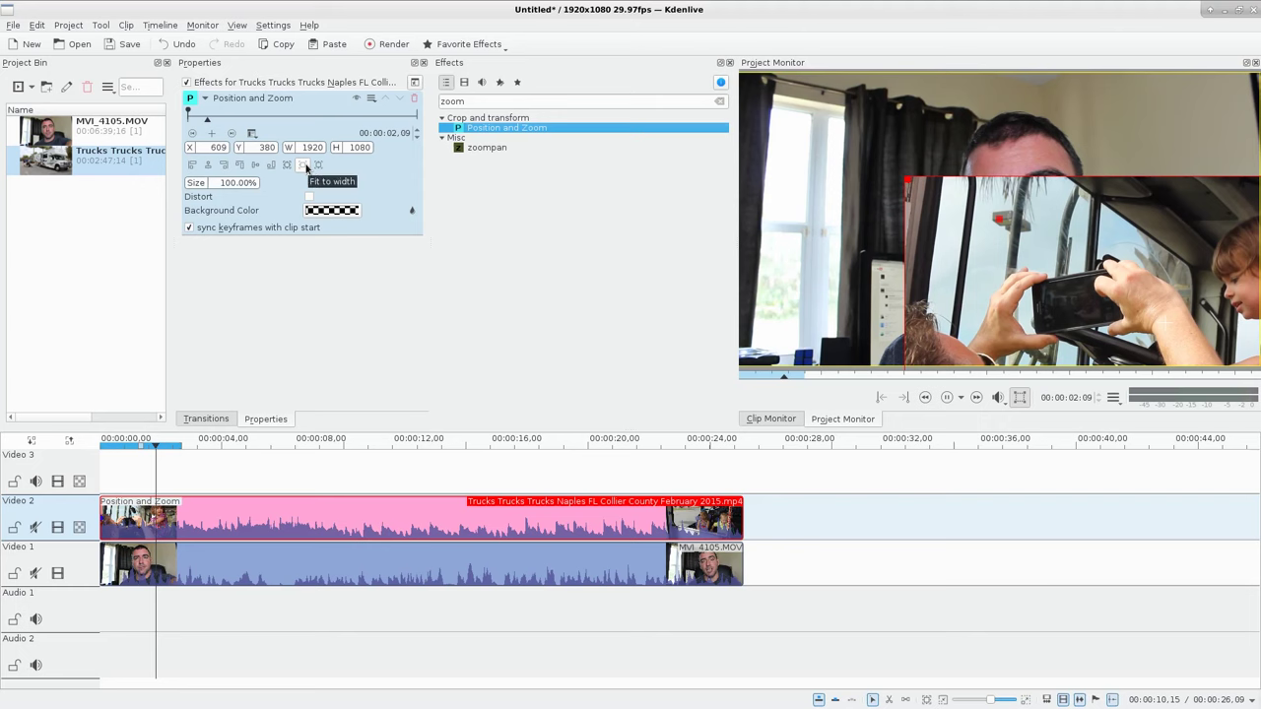
{"action": "left_click", "coordinate": [264, 165]}
{"action": "left_click", "coordinate": [258, 165]}
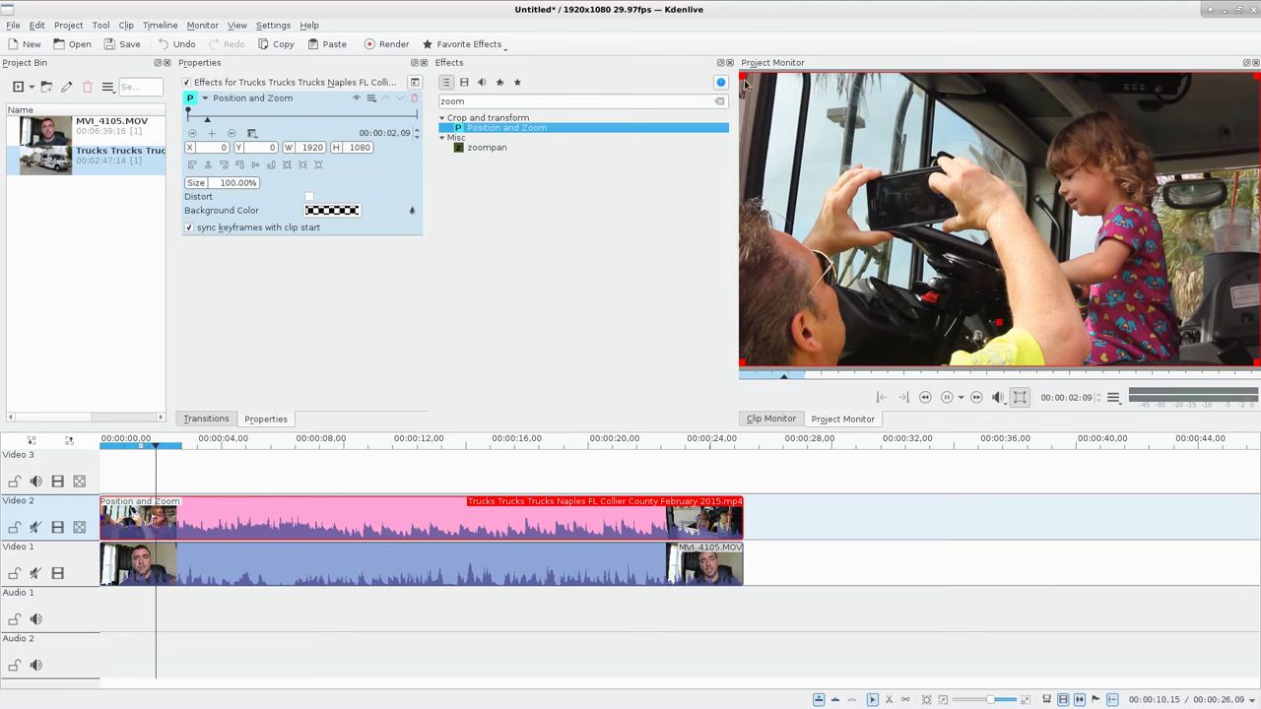
{"action": "left_click_drag", "start_coordinate": [741, 75], "coordinate": [1095, 220]}
Step: Reset the overlay and shrink it to a 32.31% (397×349) inset at X 233, Y 83 in the upper left
{"action": "left_click", "coordinate": [288, 166]}
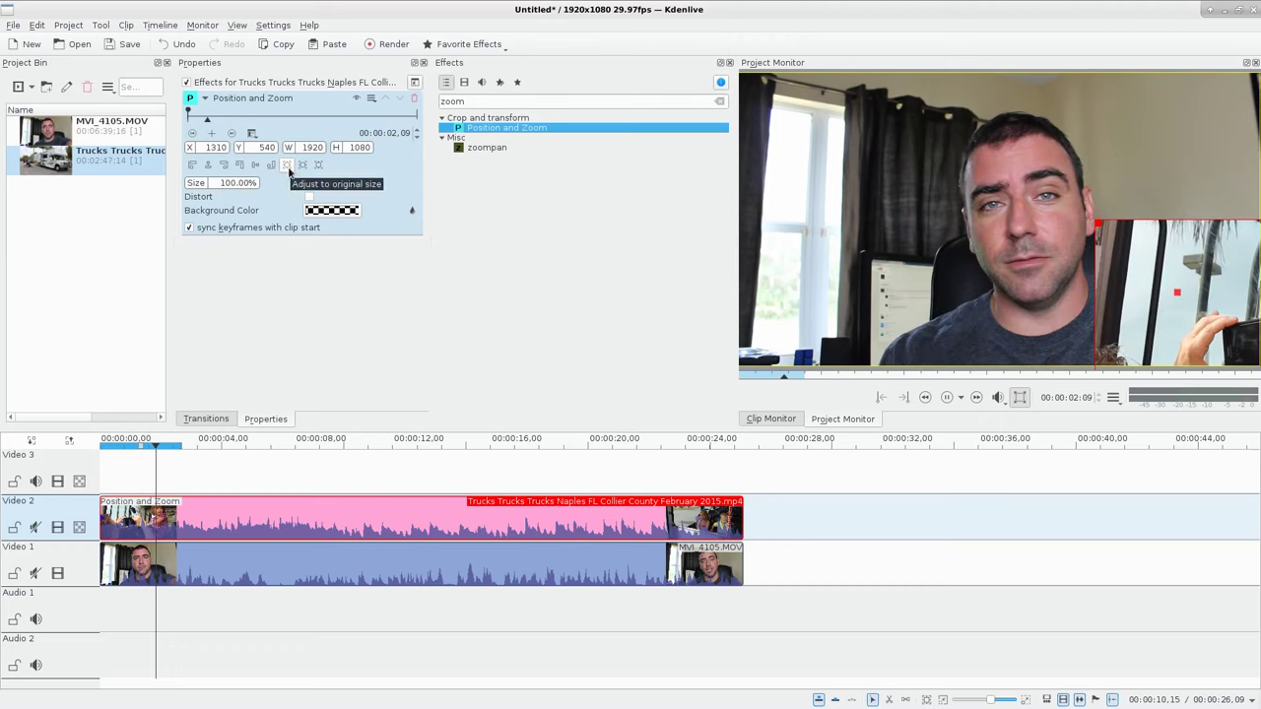
{"action": "left_click", "coordinate": [255, 166]}
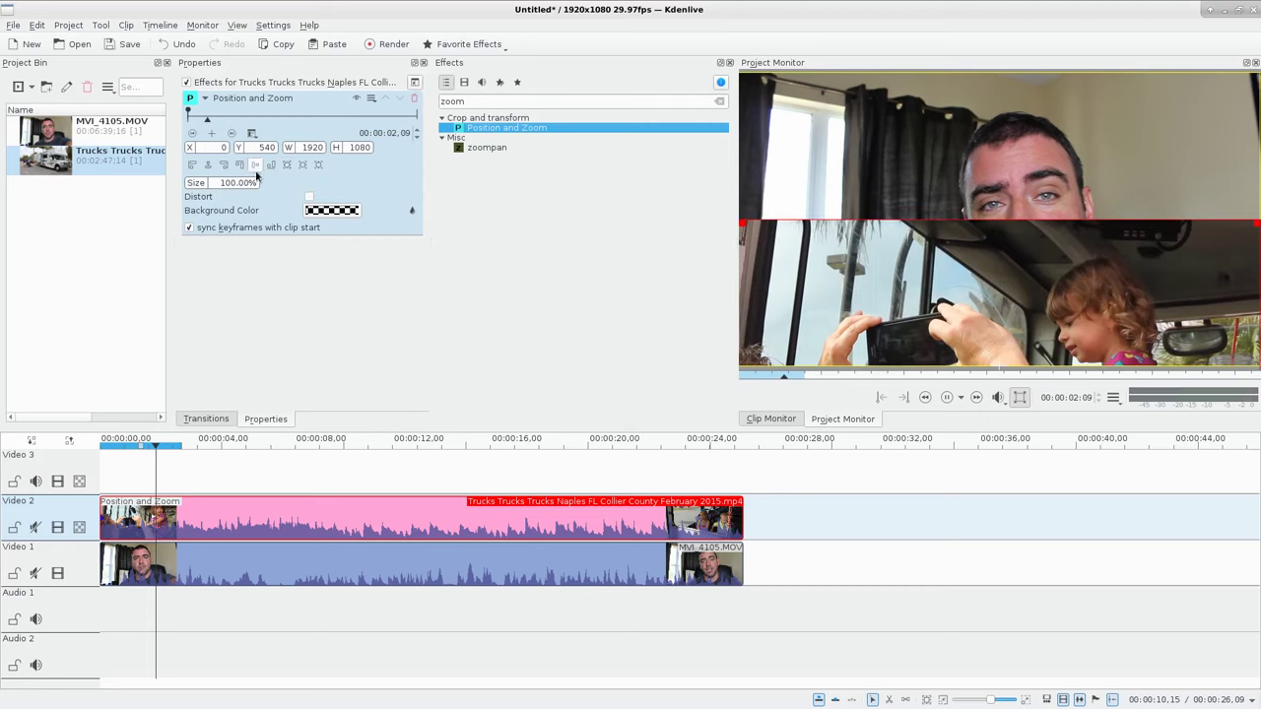
{"action": "left_click", "coordinate": [255, 170]}
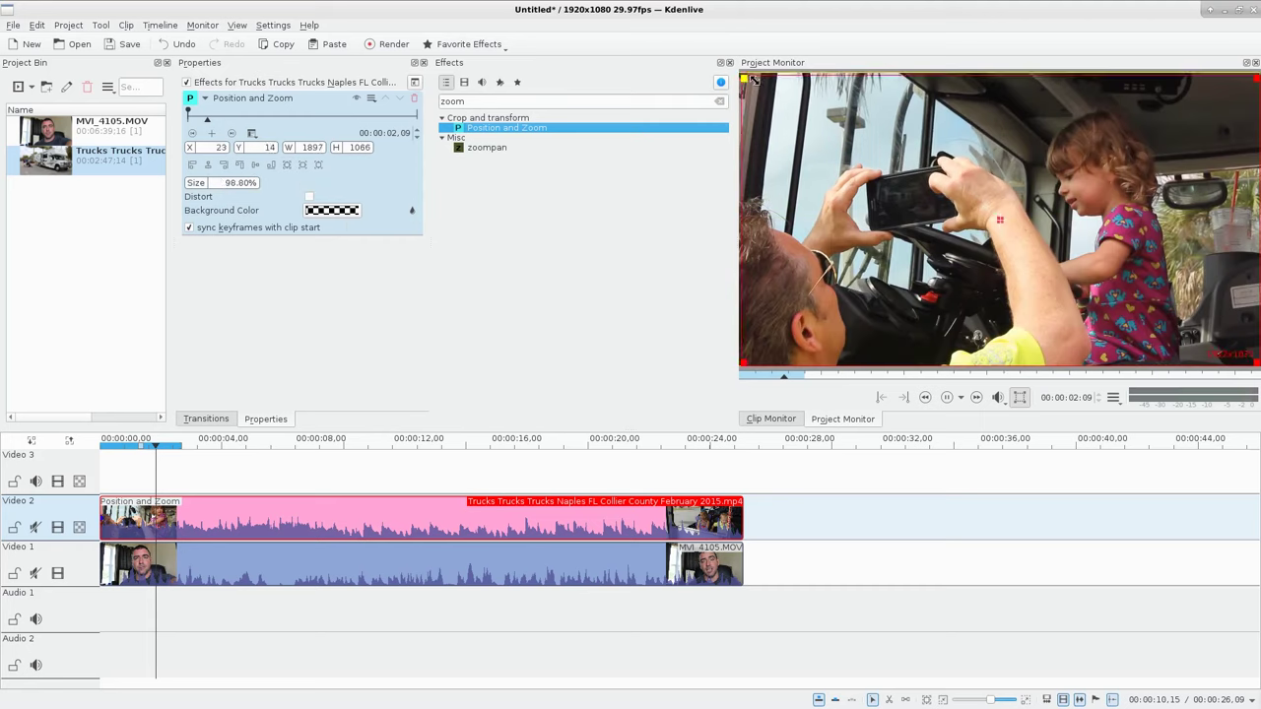
{"action": "left_click_drag", "start_coordinate": [741, 74], "coordinate": [863, 149]}
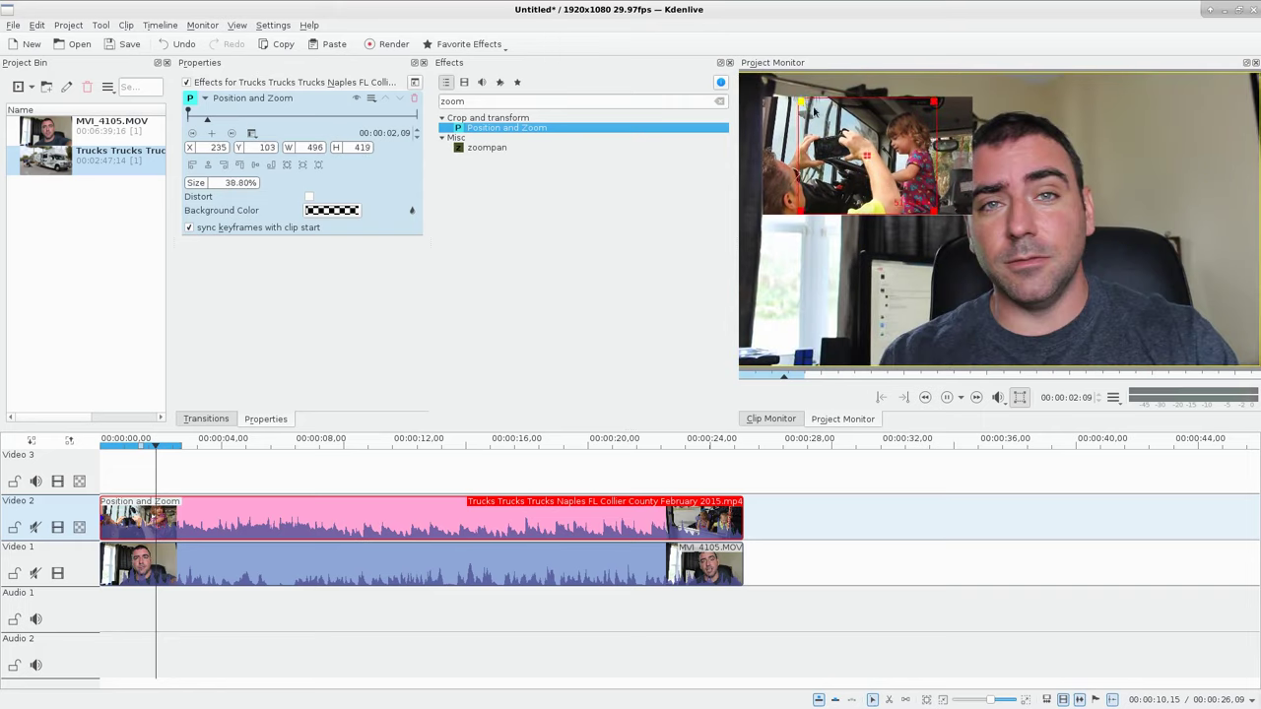
{"action": "left_click_drag", "start_coordinate": [791, 97], "coordinate": [829, 121]}
{"action": "left_click_drag", "start_coordinate": [882, 170], "coordinate": [856, 145]}
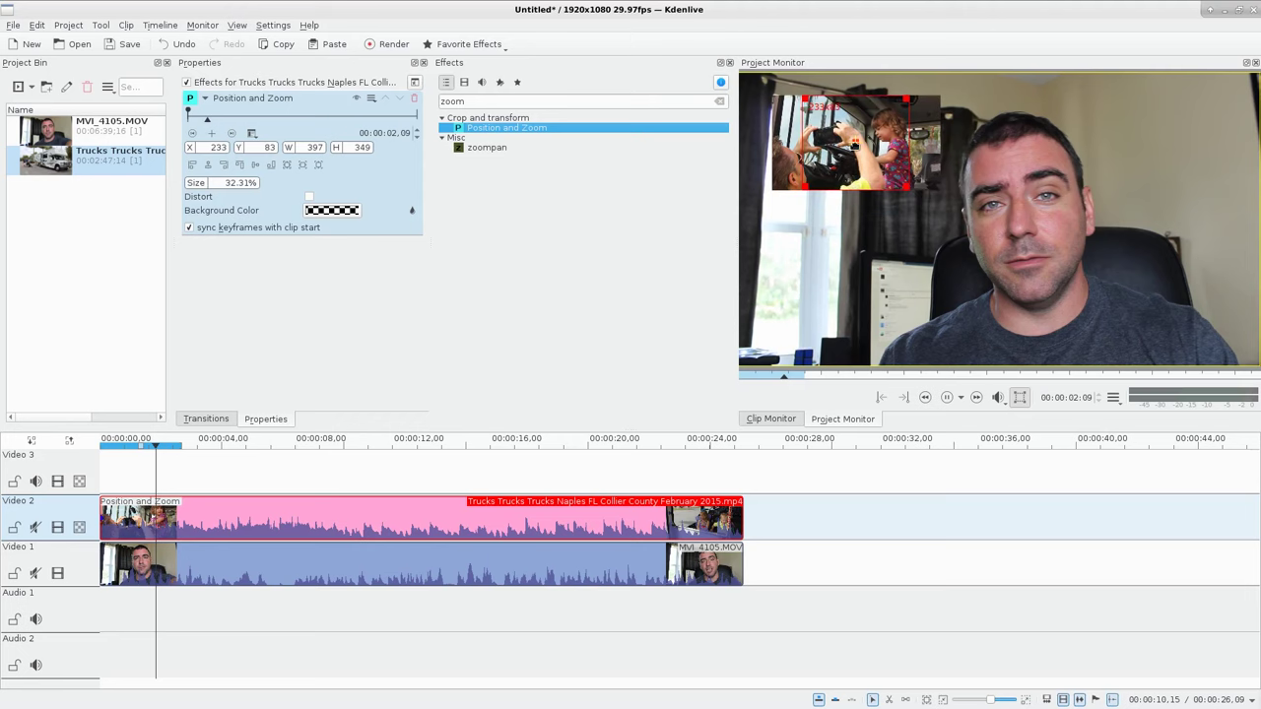
Step: Scrub the effect between 00:00:01;21 and 00:00:02;21 to check the inset, then return to the start
{"action": "left_click", "coordinate": [204, 119]}
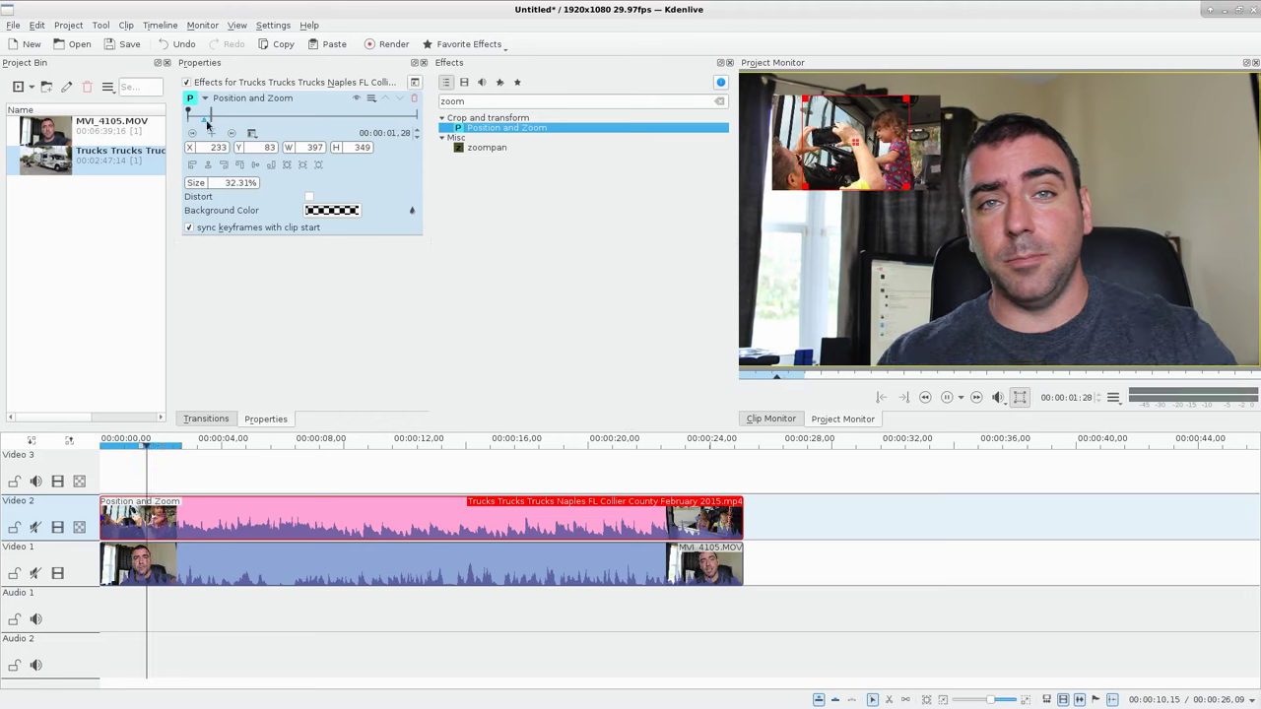
{"action": "left_click", "coordinate": [265, 119]}
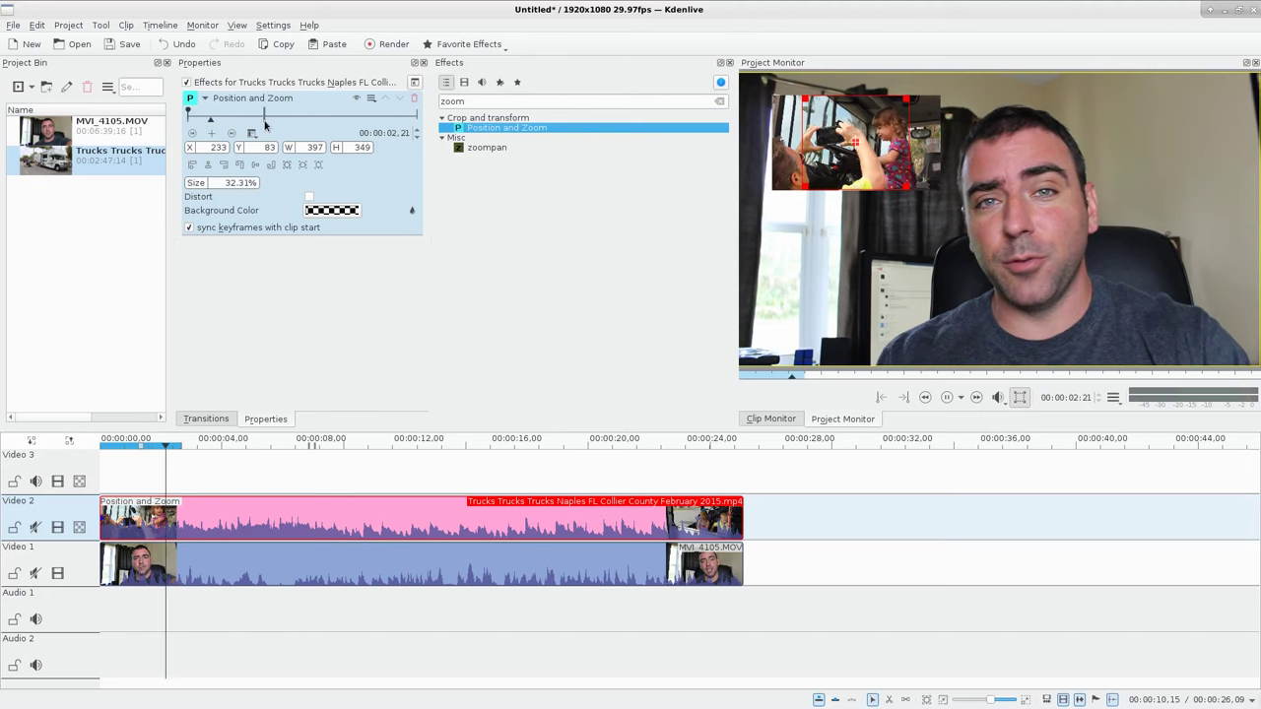
{"action": "left_click", "coordinate": [202, 120]}
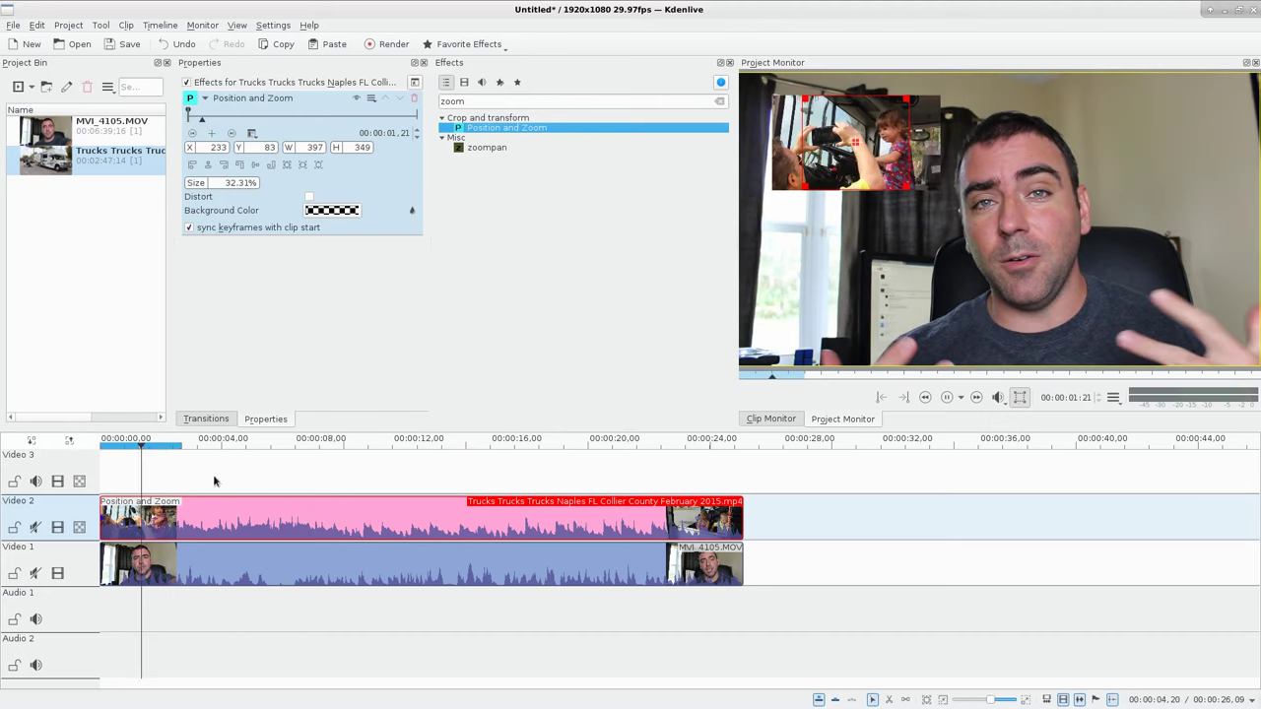
{"action": "key", "text": "Home"}
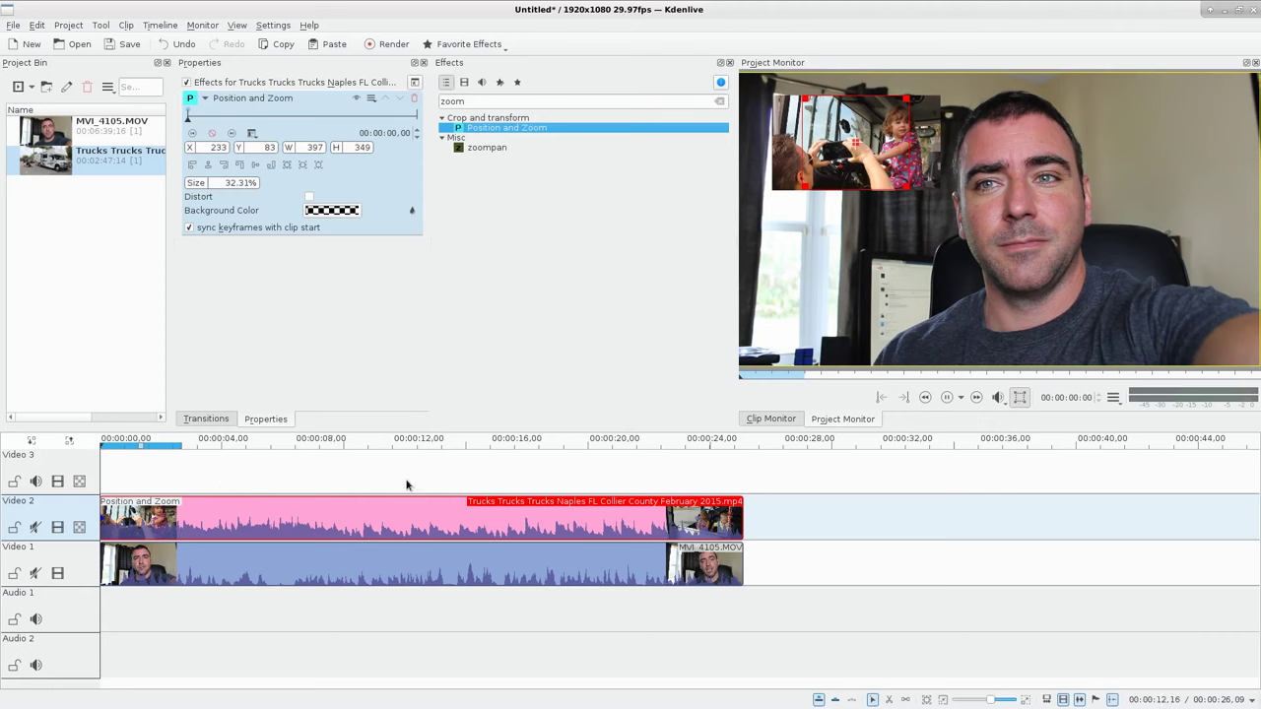
Step: Add a keyframe at 00:00:07;01 that moves the trucks inset down to the lower left
{"action": "left_click", "coordinate": [272, 481]}
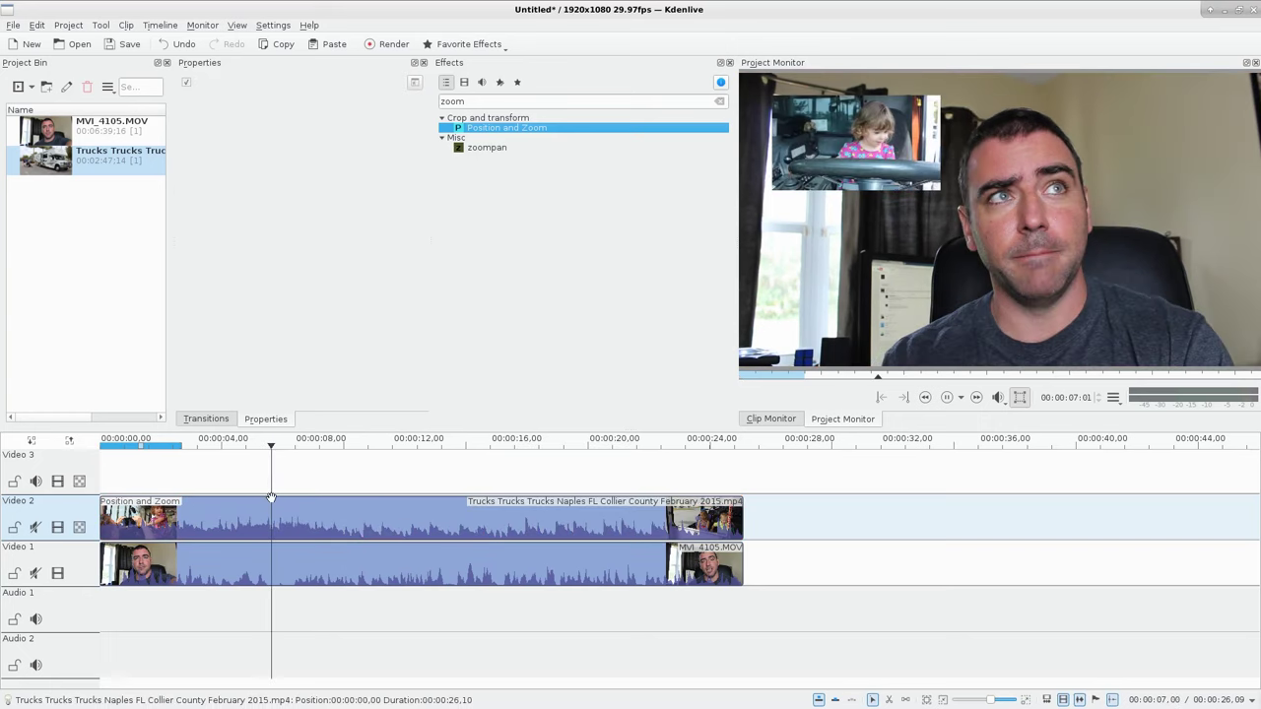
{"action": "left_click", "coordinate": [271, 499]}
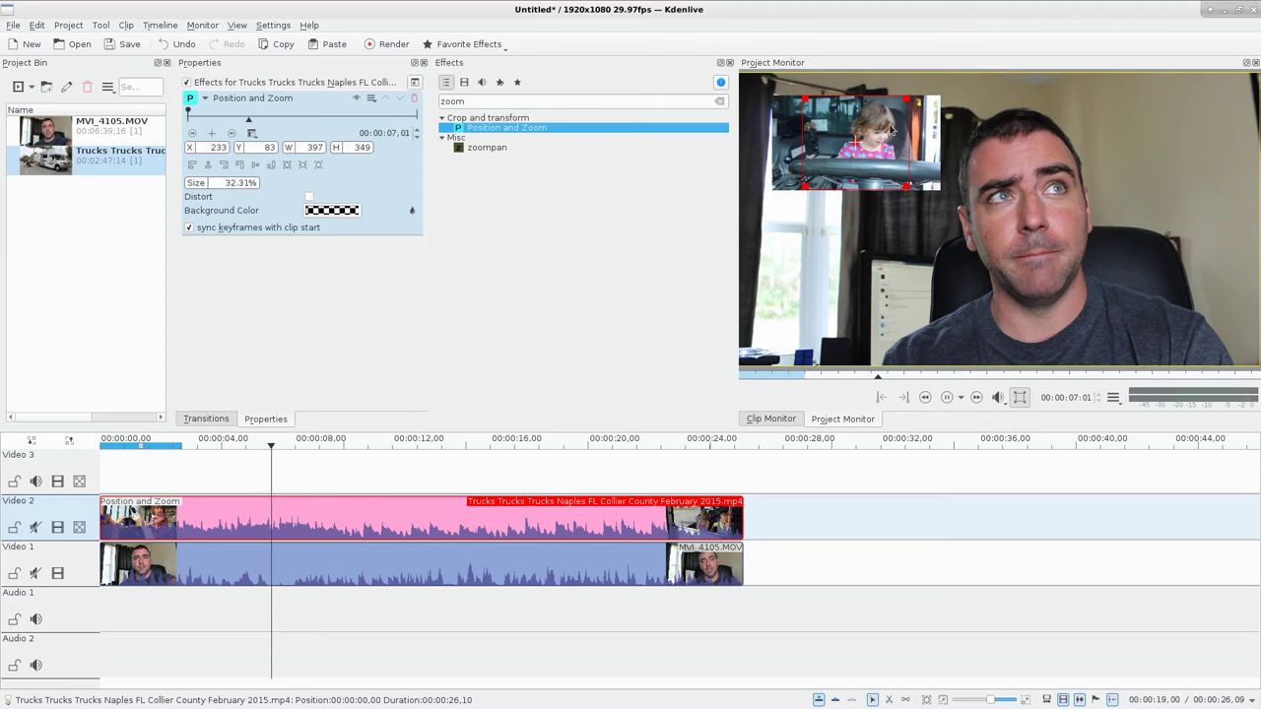
{"action": "left_click", "coordinate": [211, 134]}
{"action": "left_click_drag", "start_coordinate": [855, 141], "coordinate": [861, 306]}
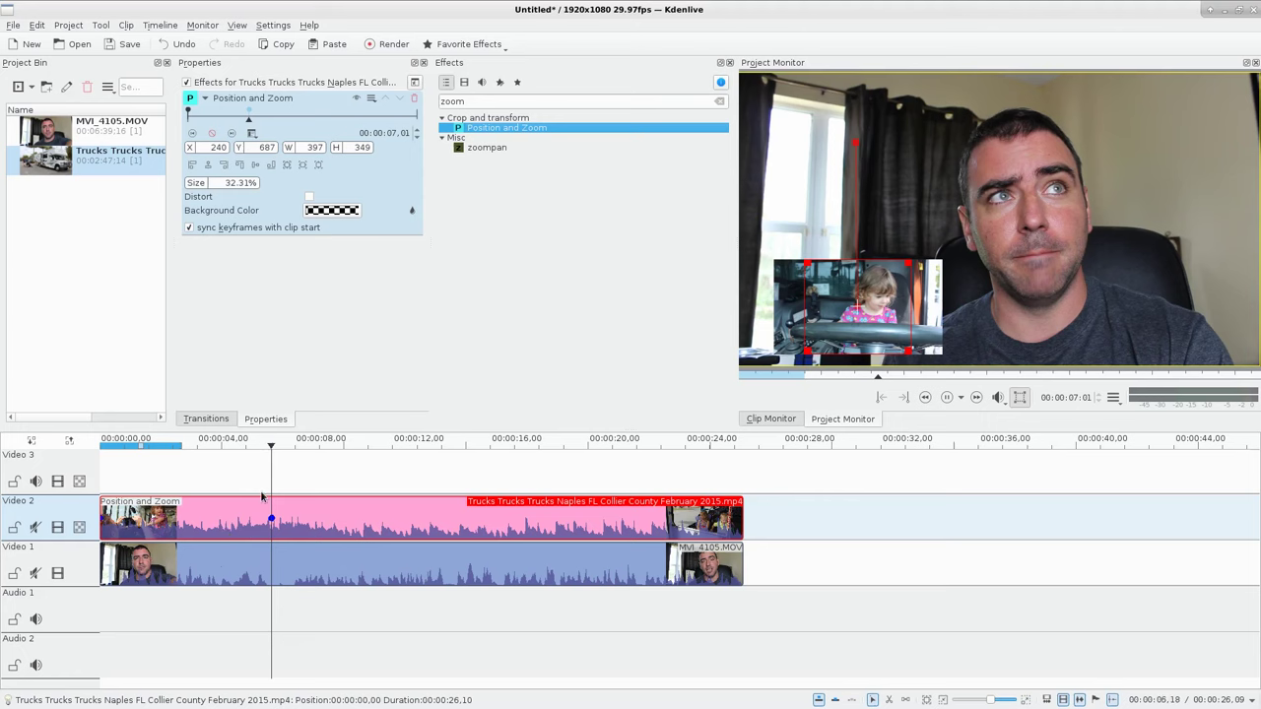
Step: Preview playback from about 00:00:01;20 to watch the inset glide downward
{"action": "left_click", "coordinate": [106, 473]}
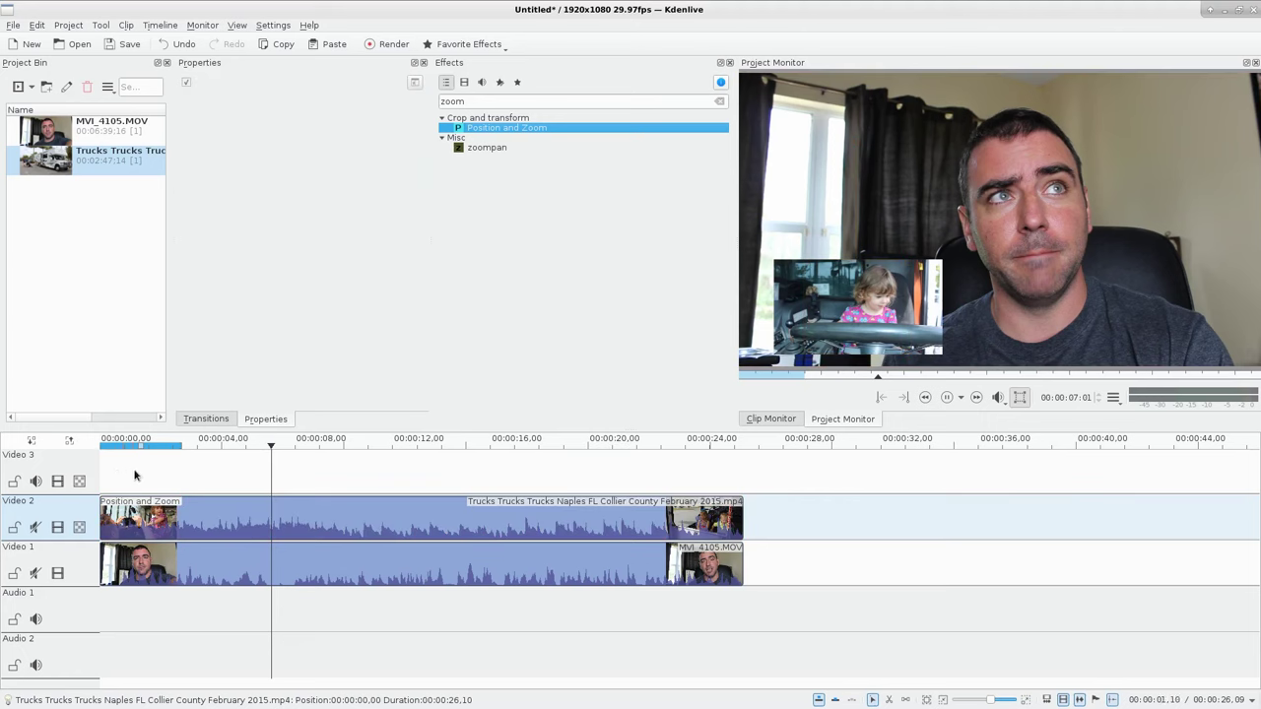
{"action": "key", "text": "Home"}
{"action": "left_click", "coordinate": [139, 476]}
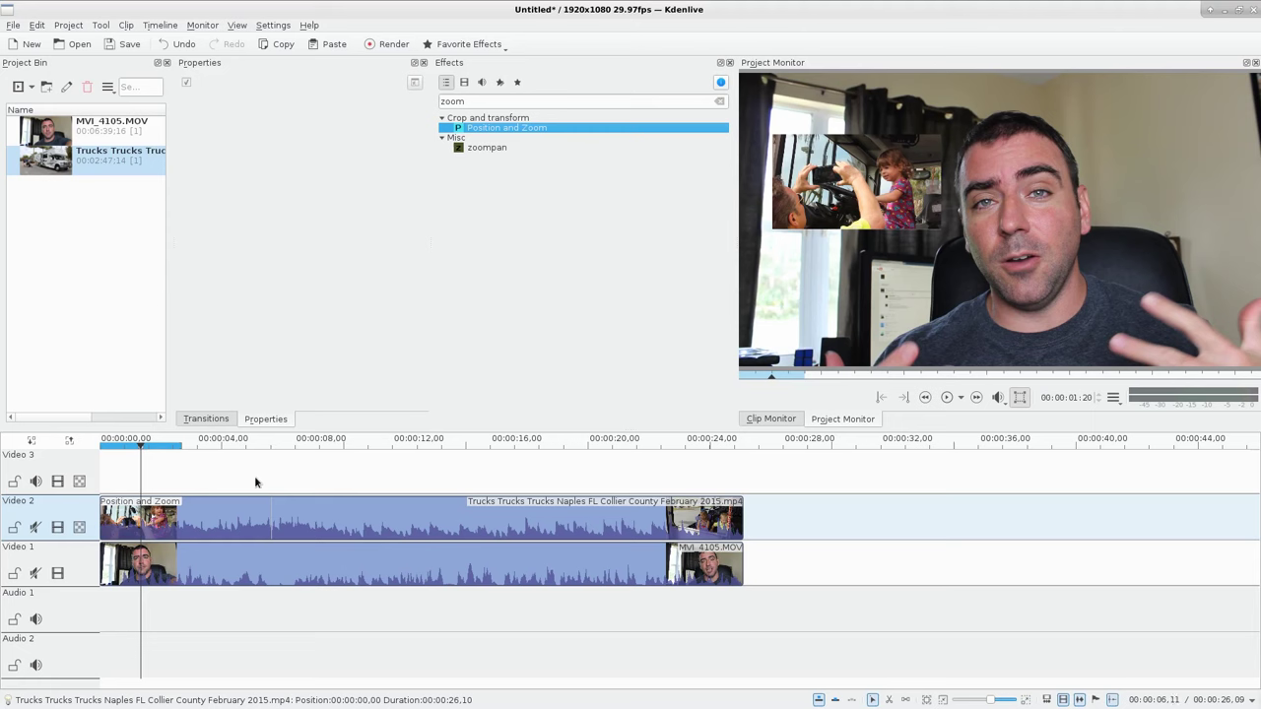
{"action": "key", "text": "space"}
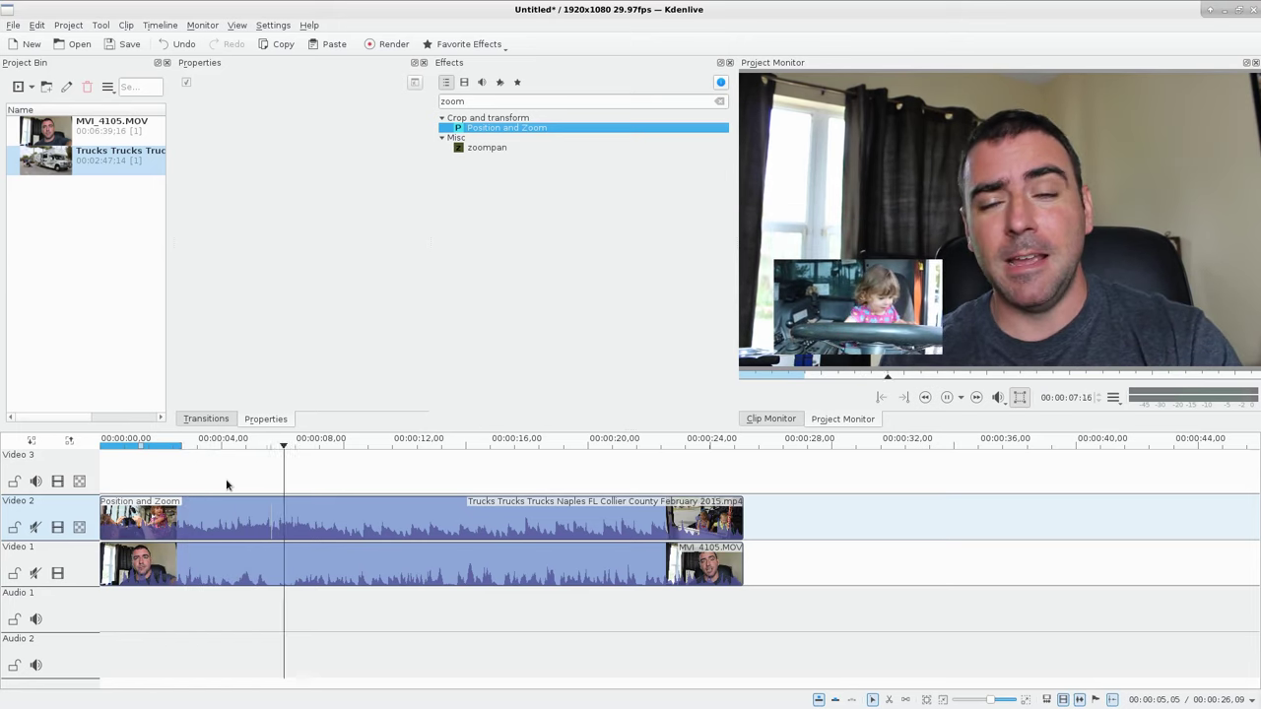
Step: Delete and re-add the 00:00:07;01 keyframe so the inset stays top-left there
{"action": "key", "text": "space"}
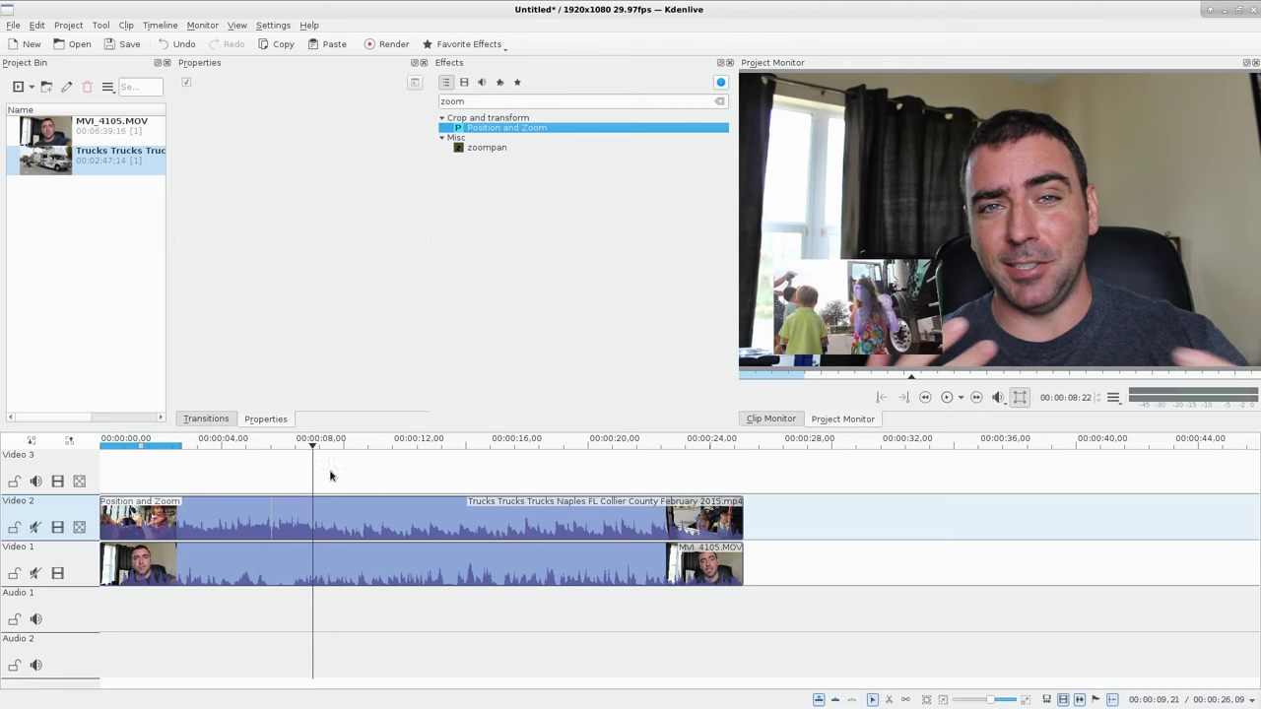
{"action": "left_click", "coordinate": [284, 502]}
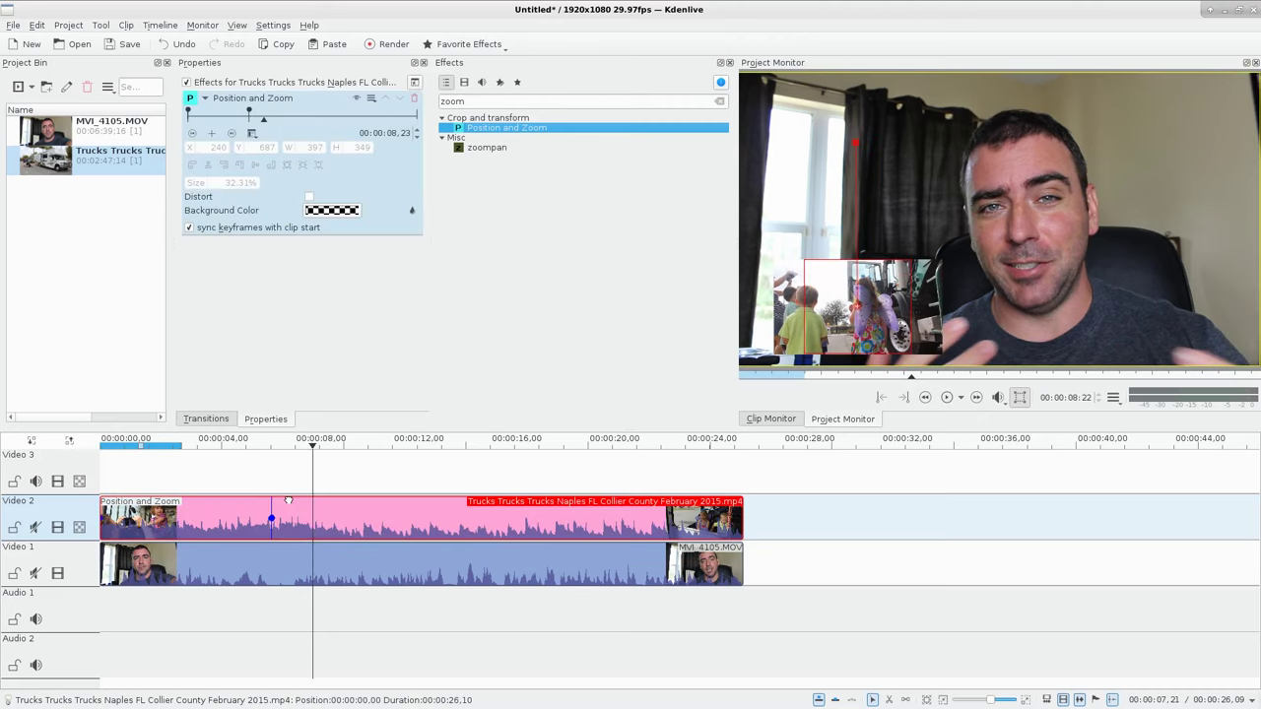
{"action": "left_click", "coordinate": [192, 133]}
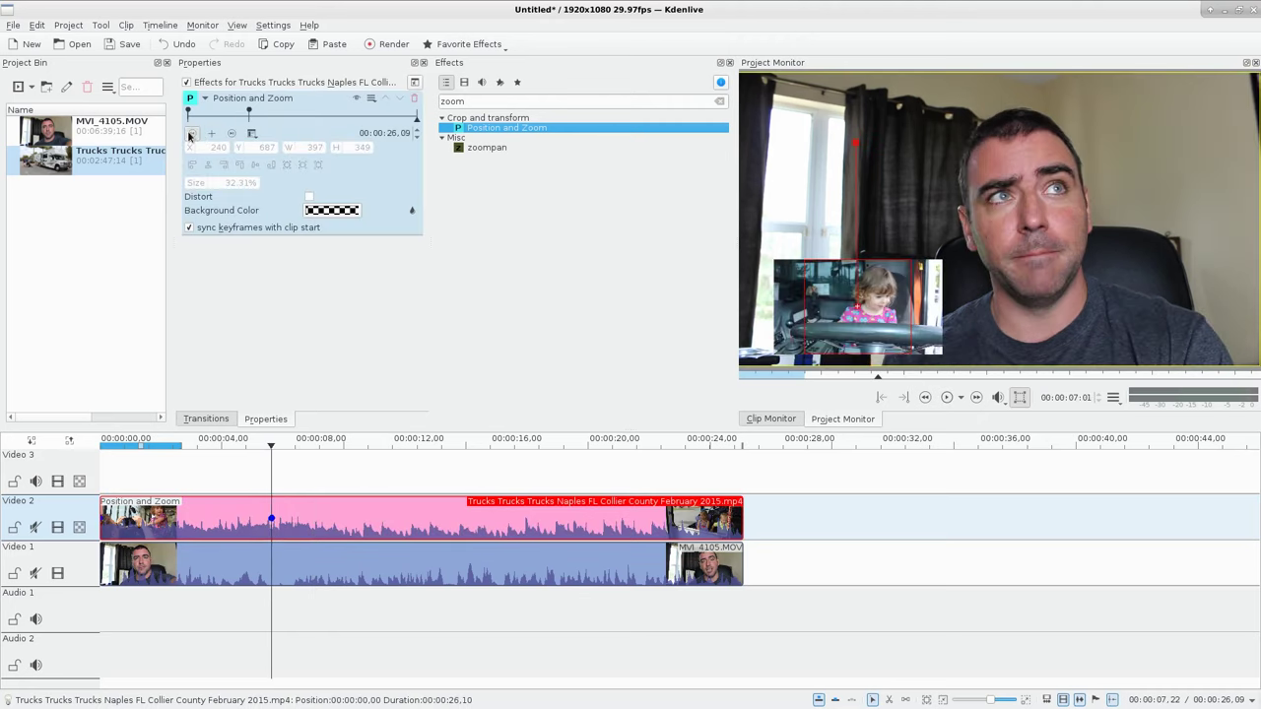
{"action": "left_click", "coordinate": [193, 134]}
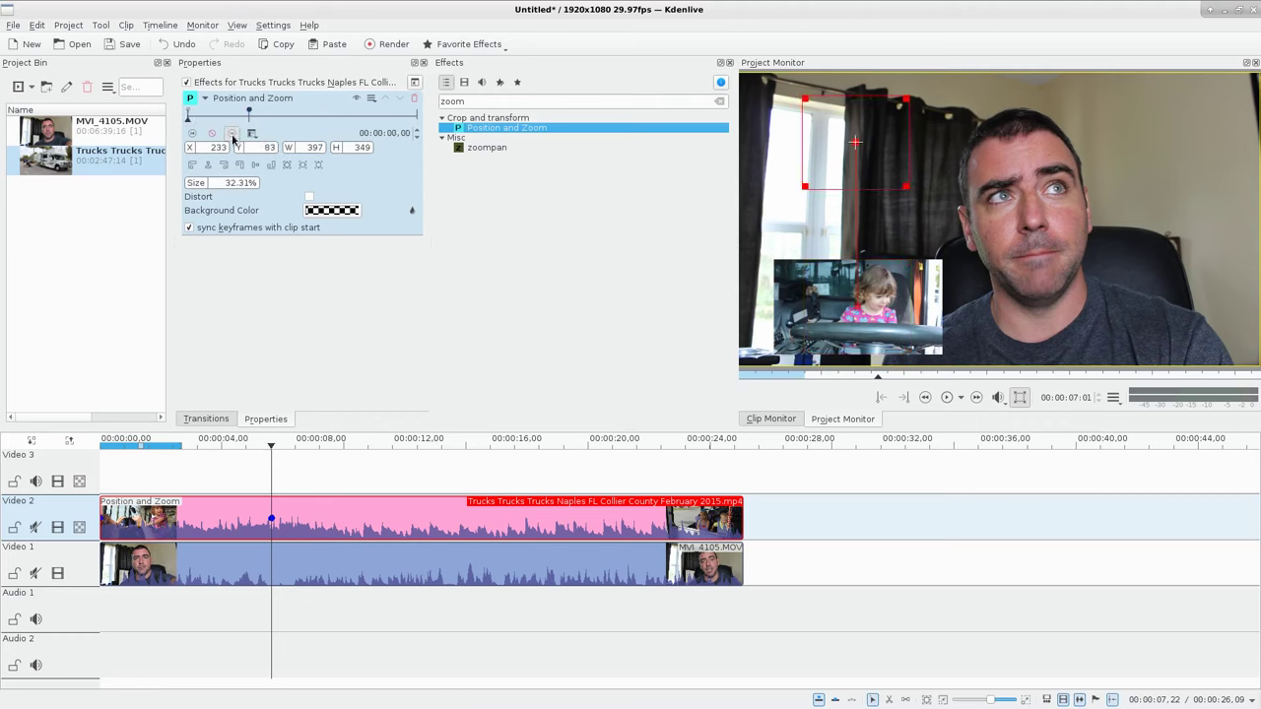
{"action": "left_click", "coordinate": [232, 133]}
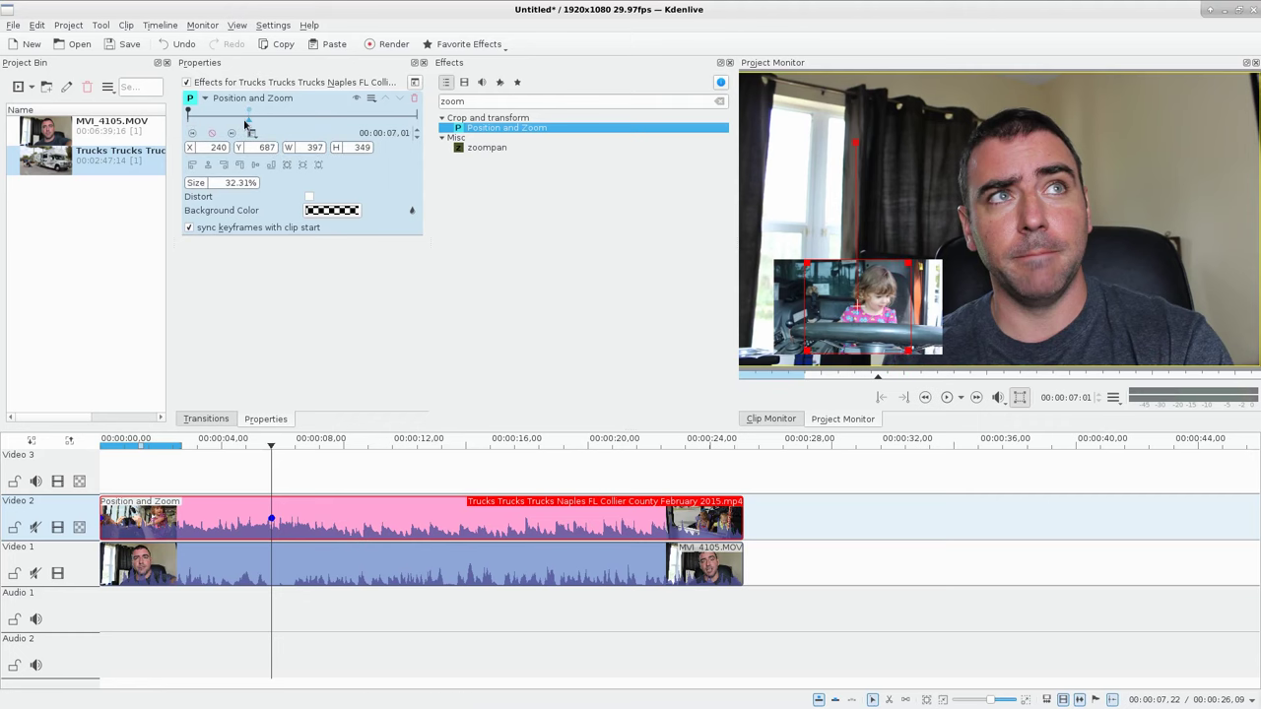
{"action": "left_click", "coordinate": [211, 133]}
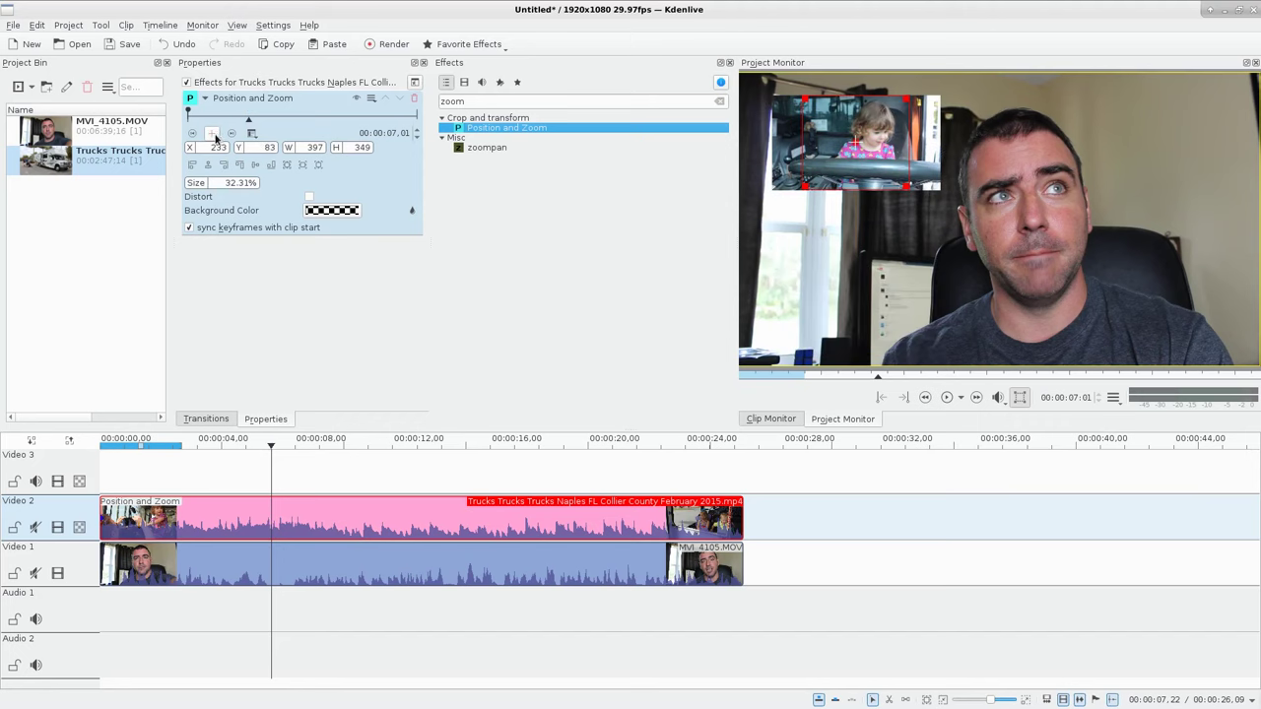
{"action": "left_click", "coordinate": [213, 134]}
Step: Add a keyframe at 00:00:08;01 placing the inset lower left at X 243, Y 649
{"action": "left_click", "coordinate": [395, 129]}
{"action": "type", "text": "6"}
{"action": "type", "text": "8"}
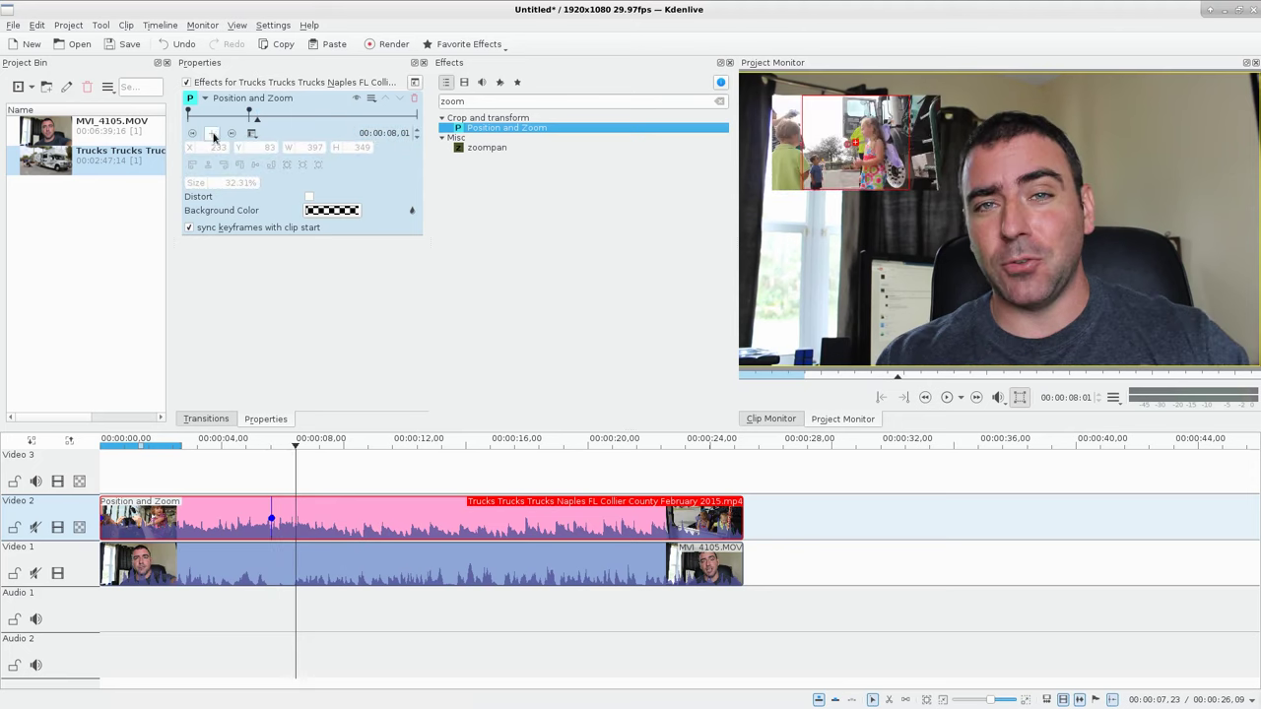
{"action": "left_click", "coordinate": [211, 132]}
{"action": "left_click_drag", "start_coordinate": [857, 142], "coordinate": [859, 294]}
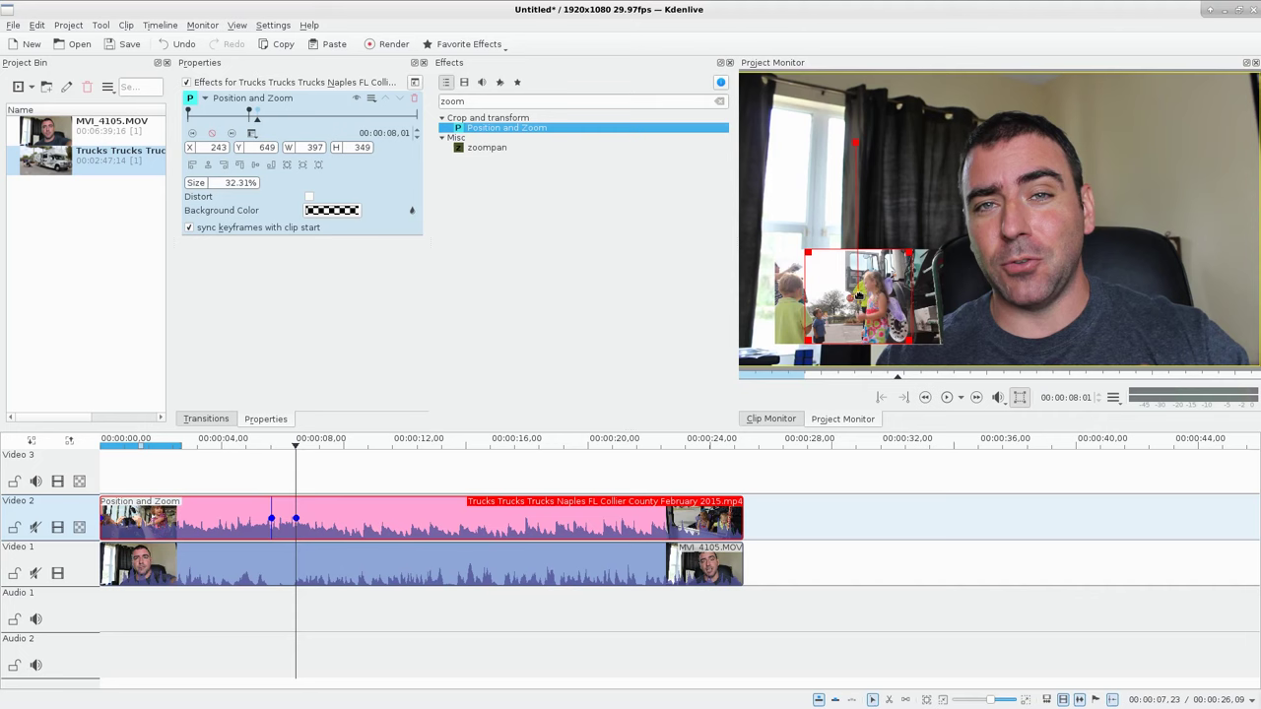
{"action": "left_click", "coordinate": [292, 483]}
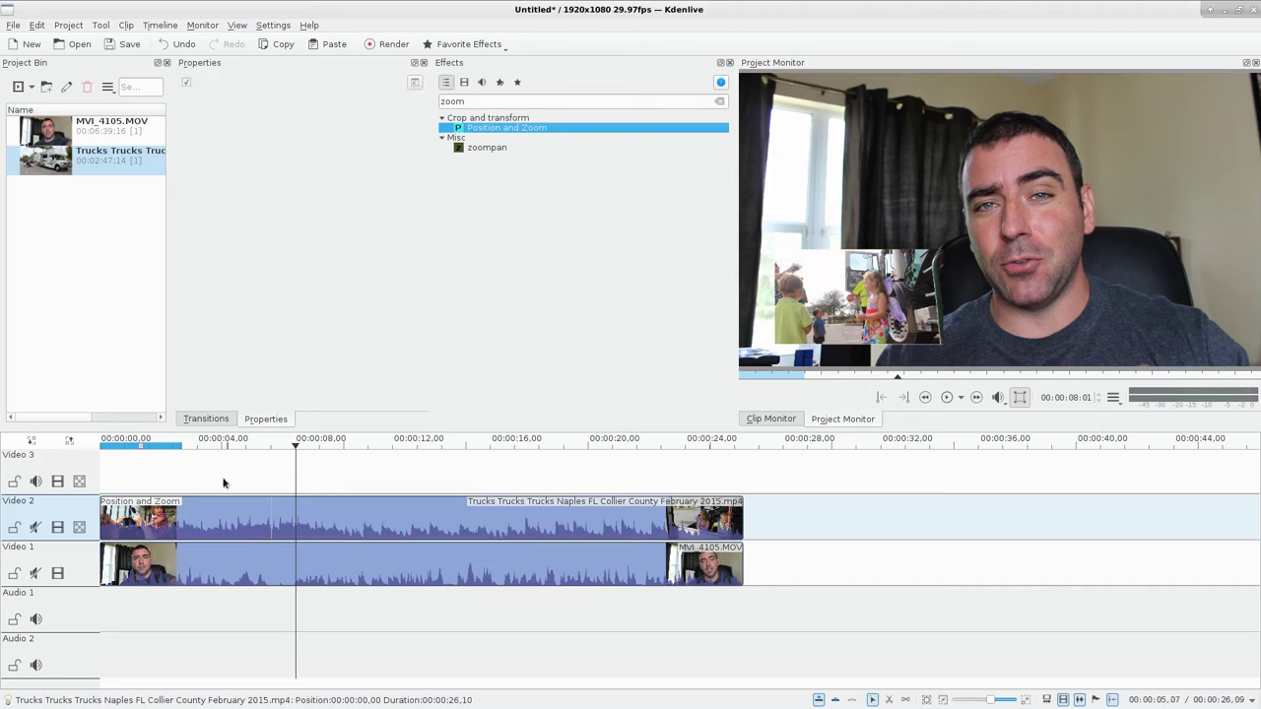
{"action": "key", "text": "Left"}
{"action": "key", "text": "Left"}
{"action": "key", "text": "Left"}
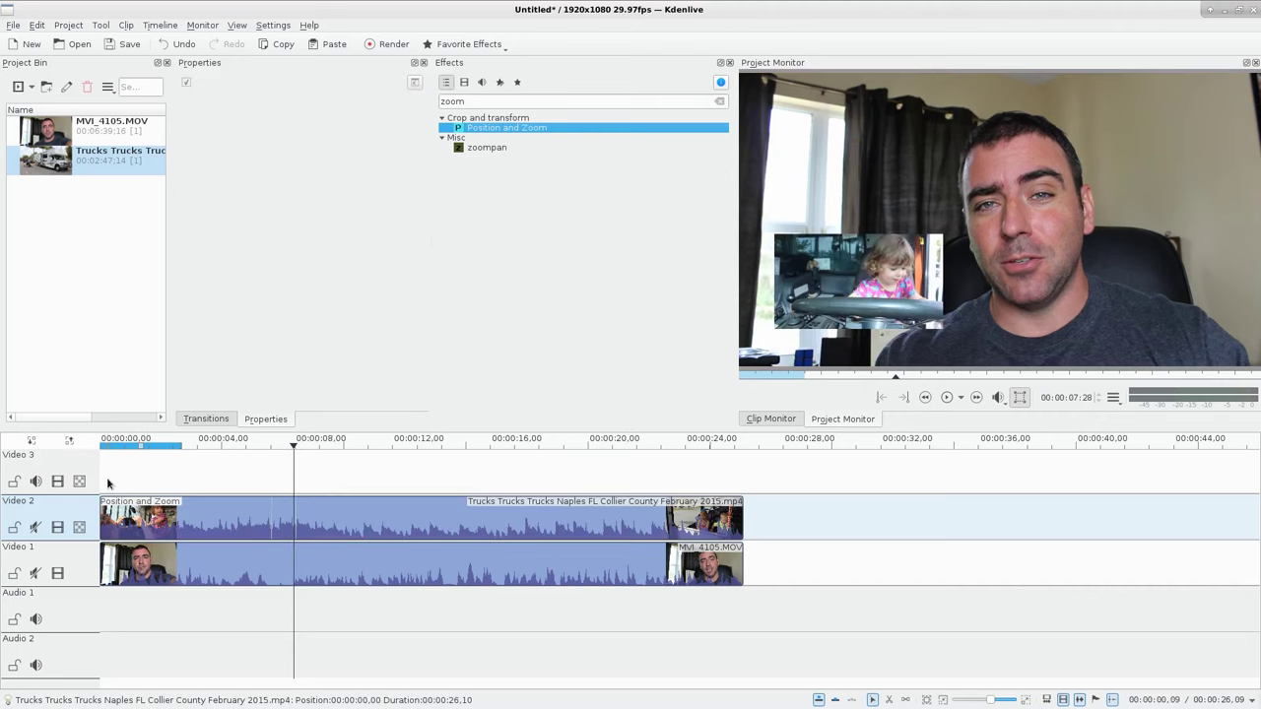
{"action": "left_click", "coordinate": [102, 481]}
{"action": "left_click", "coordinate": [103, 483]}
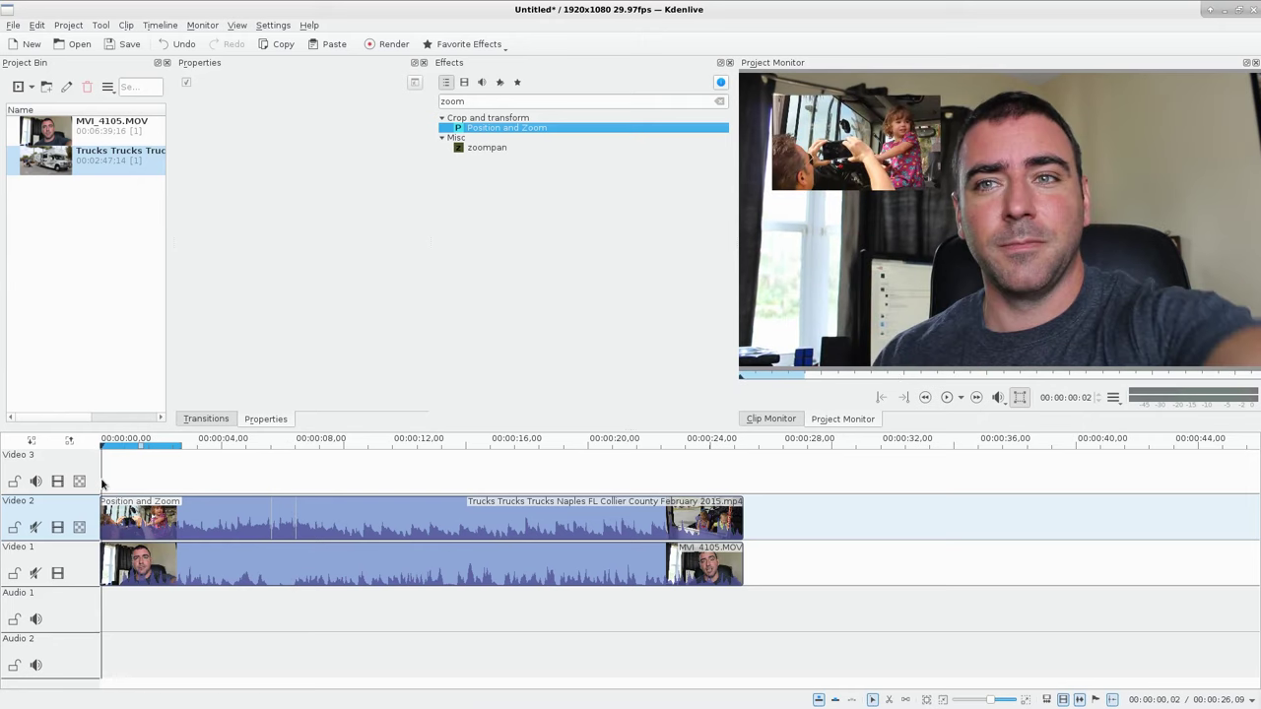
{"action": "key", "text": "space"}
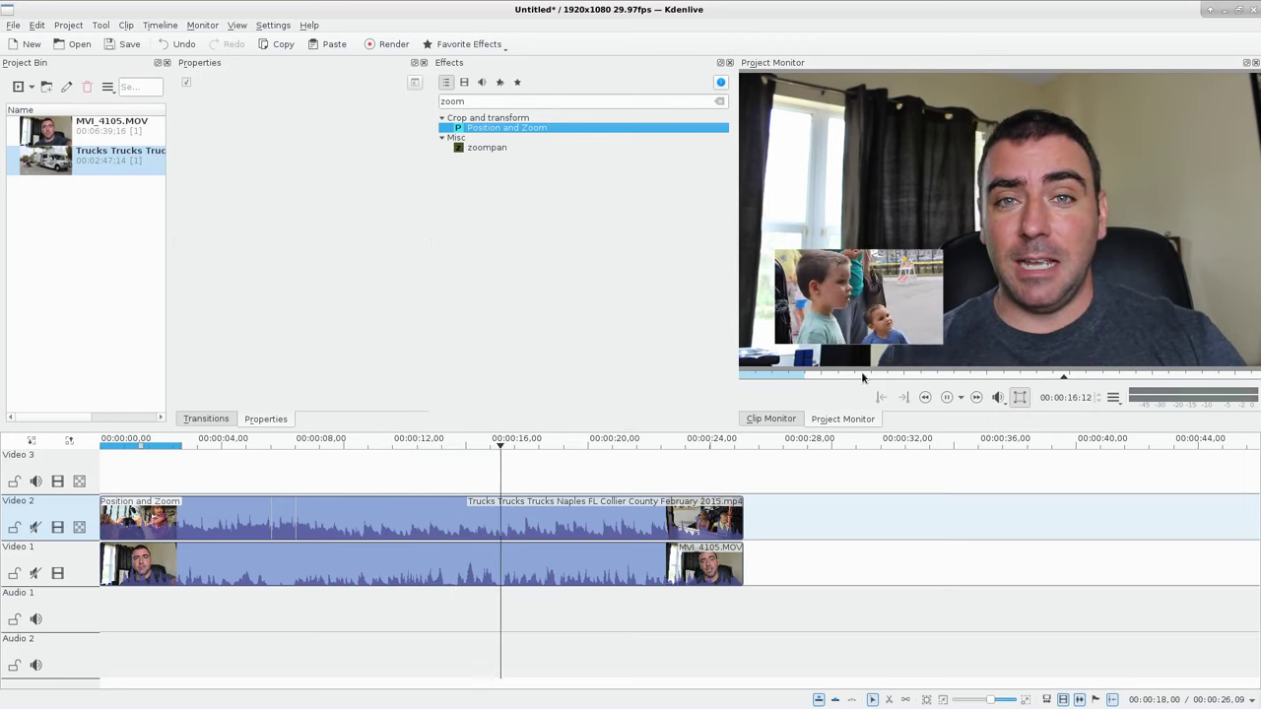
{"action": "key", "text": "space"}
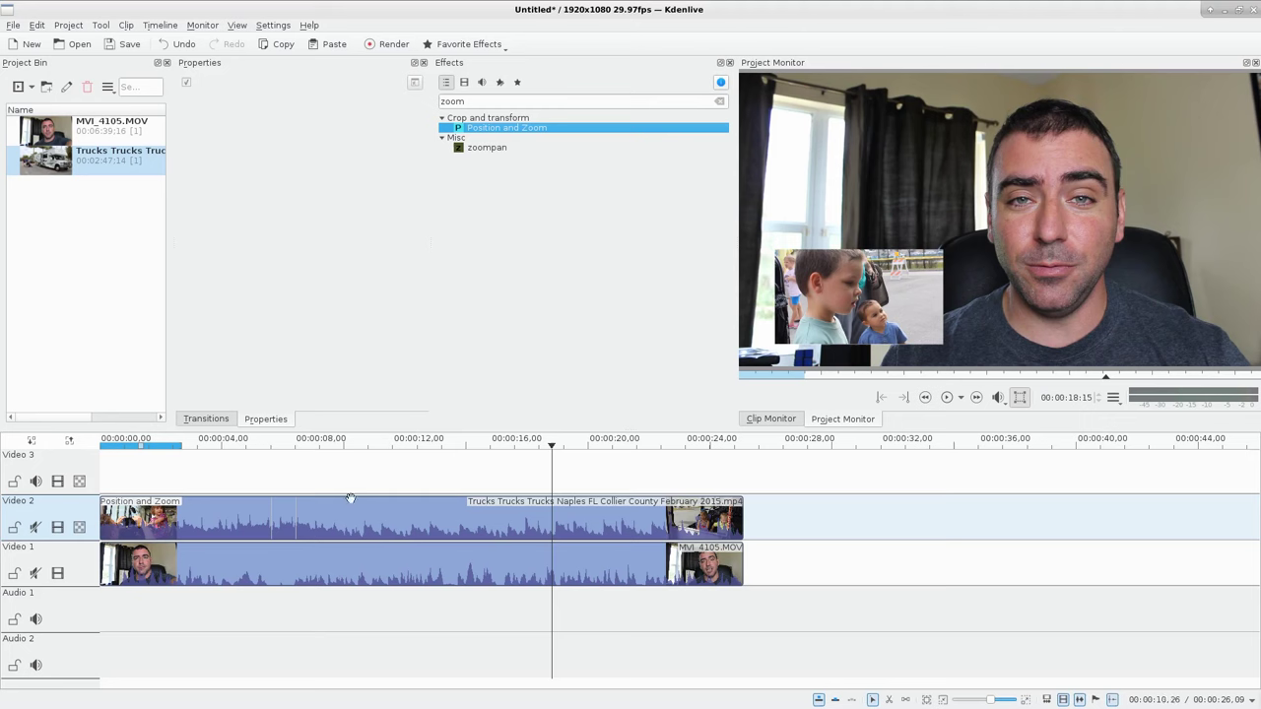
Step: Add a new keyframe at 00:00:19;17 on the trucks clip's effect
{"action": "left_click", "coordinate": [552, 504]}
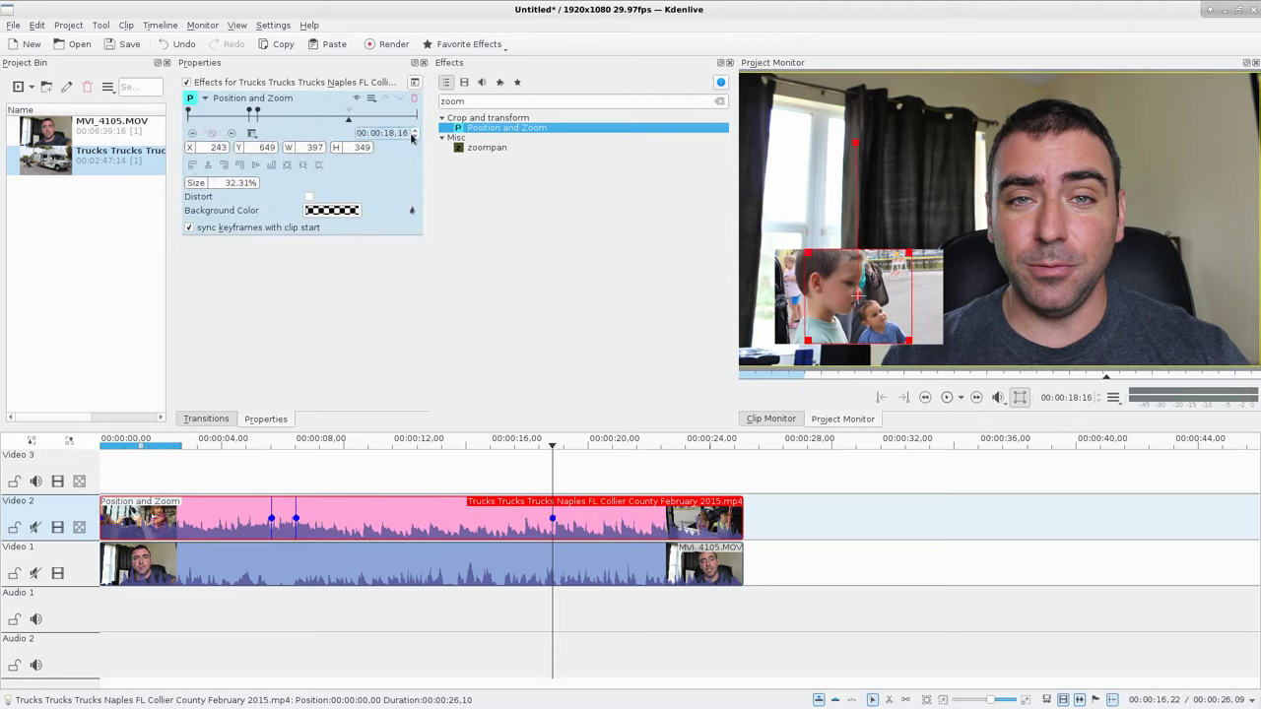
{"action": "left_click", "coordinate": [416, 132]}
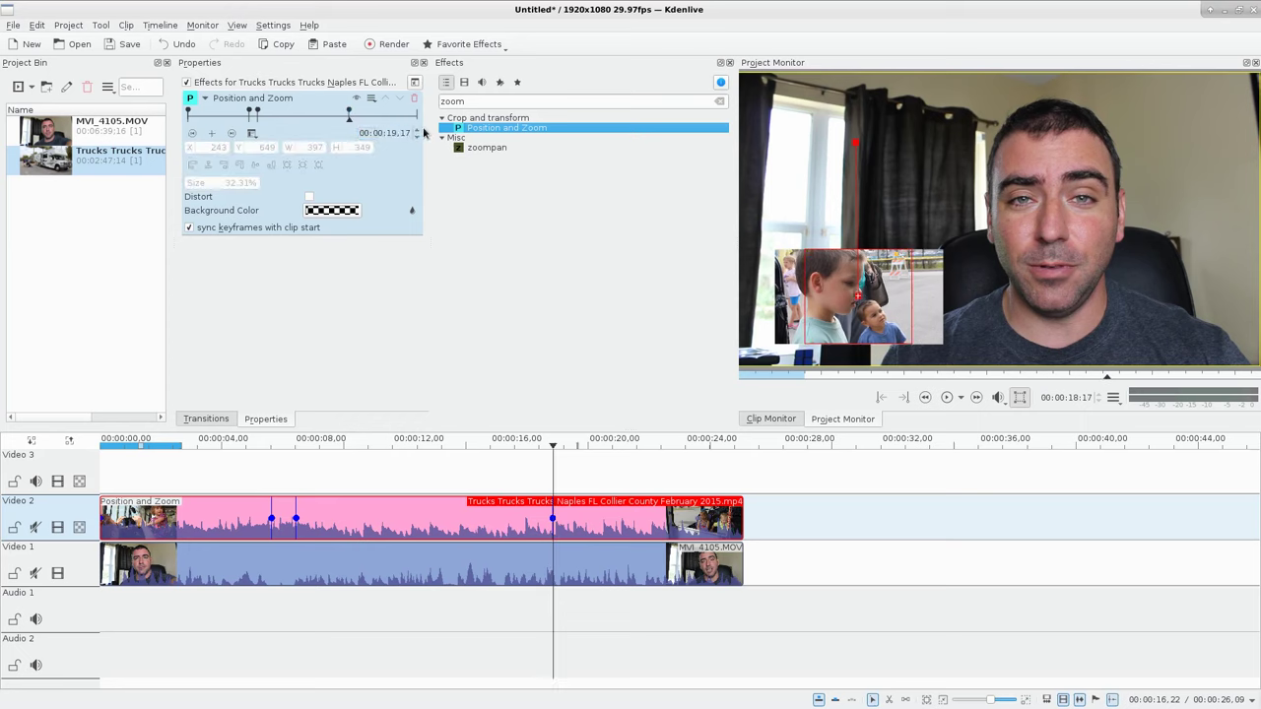
{"action": "left_click", "coordinate": [211, 134]}
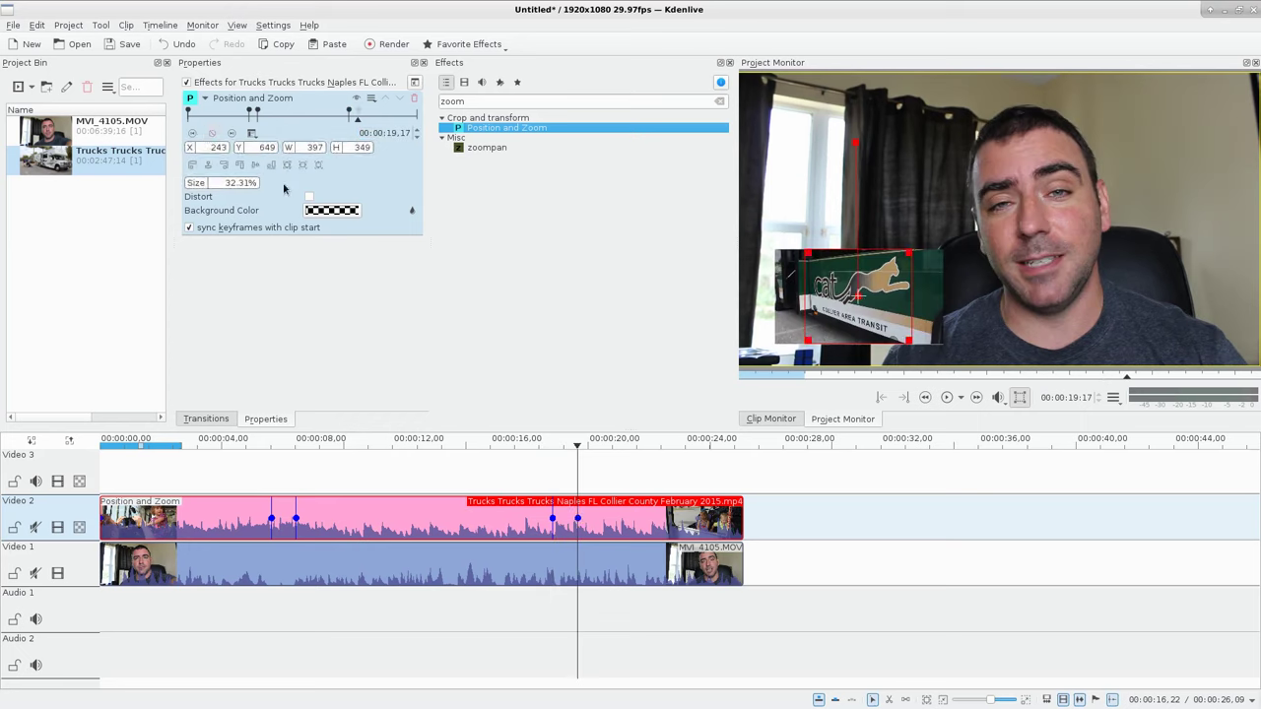
Step: Make the trucks clip 100% size (1920×1080), centred at X 0, Y 0, then deselect and return to the start
{"action": "left_click", "coordinate": [208, 165]}
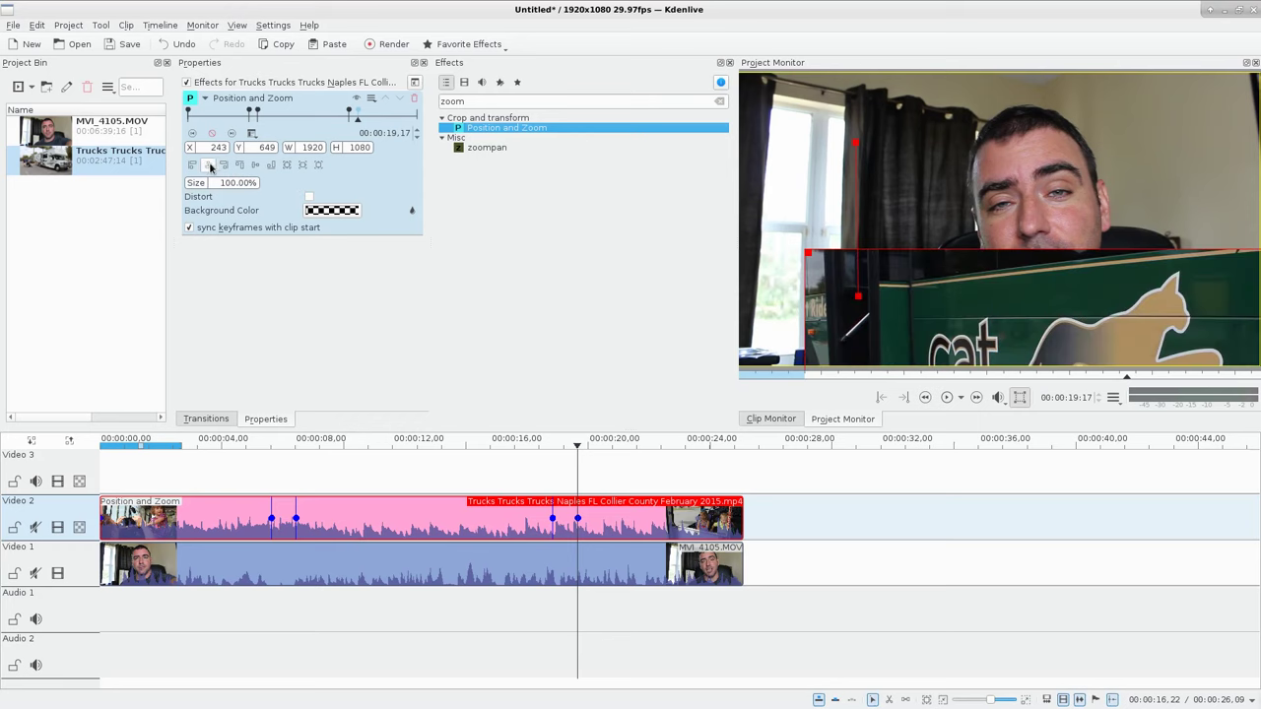
{"action": "left_click", "coordinate": [207, 165]}
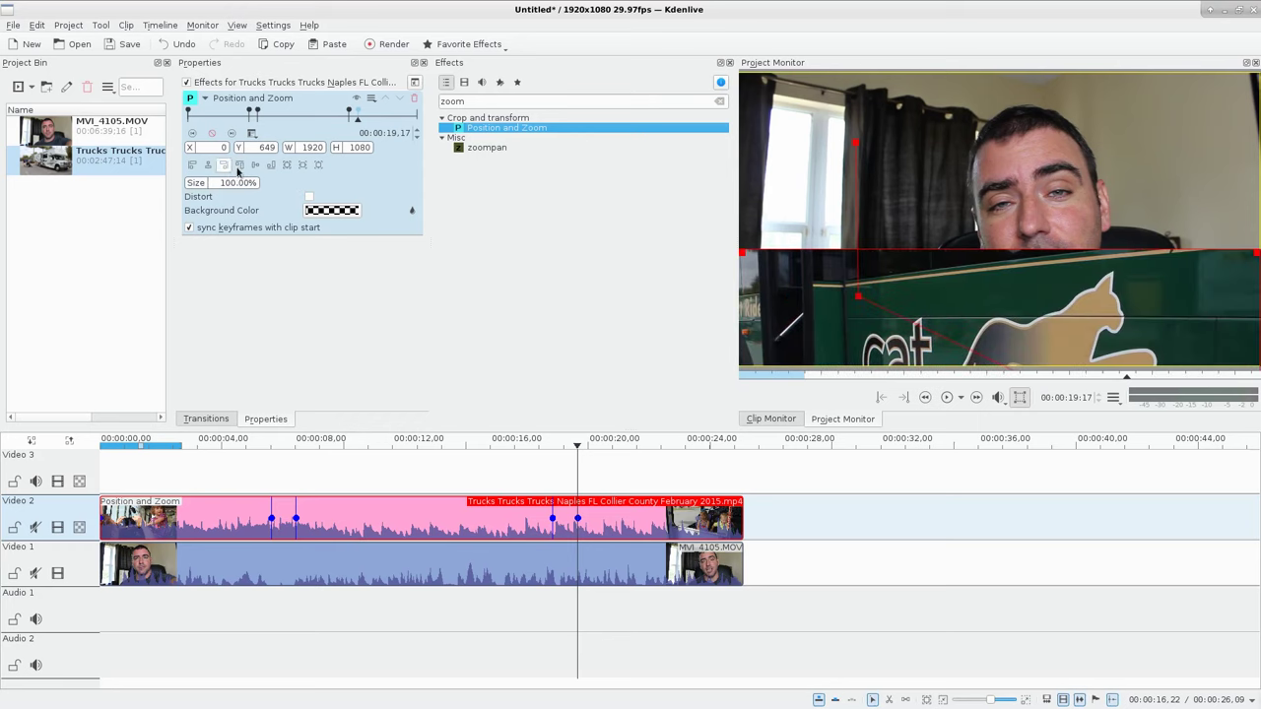
{"action": "left_click", "coordinate": [255, 166]}
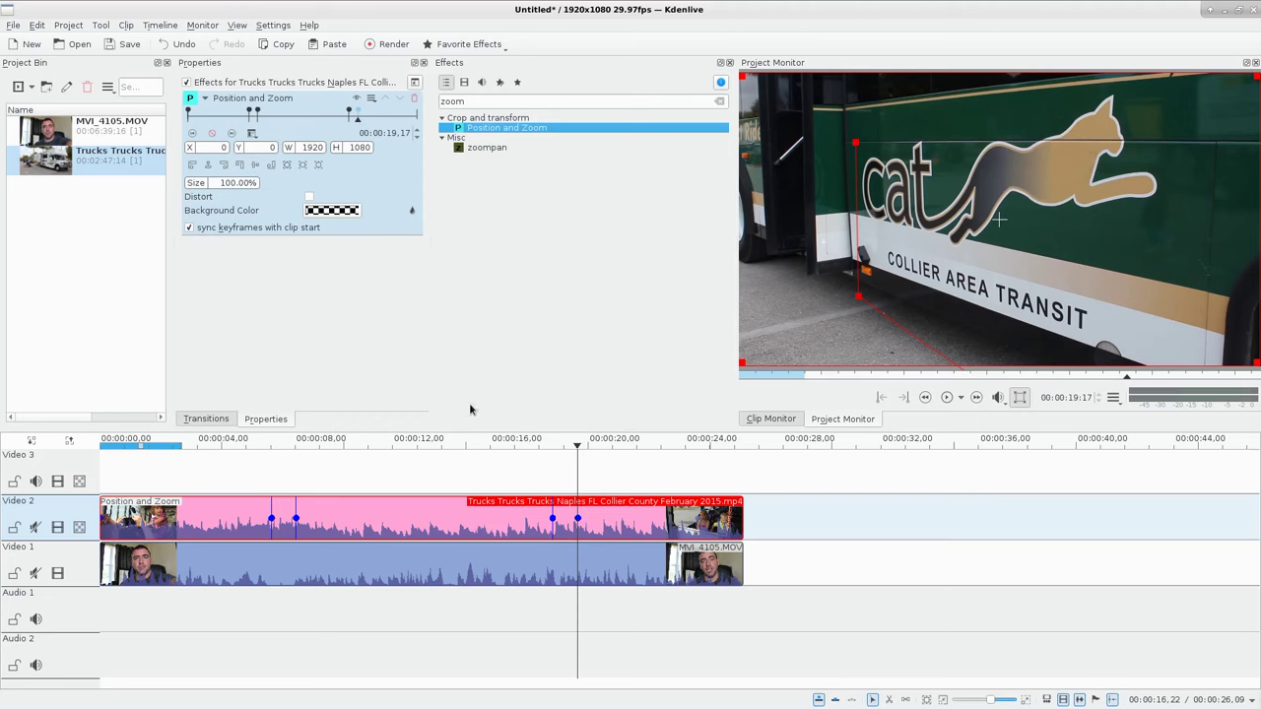
{"action": "left_click", "coordinate": [558, 475]}
{"action": "key", "text": "Home"}
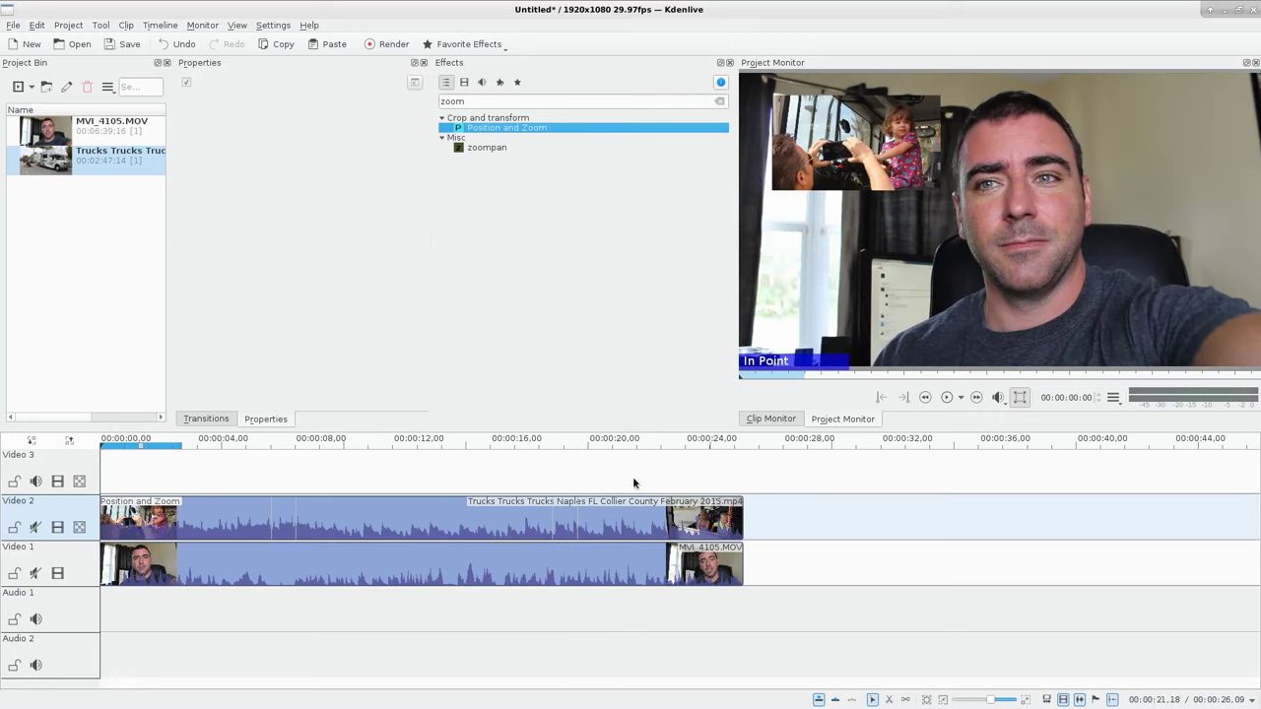
{"action": "key", "text": "space"}
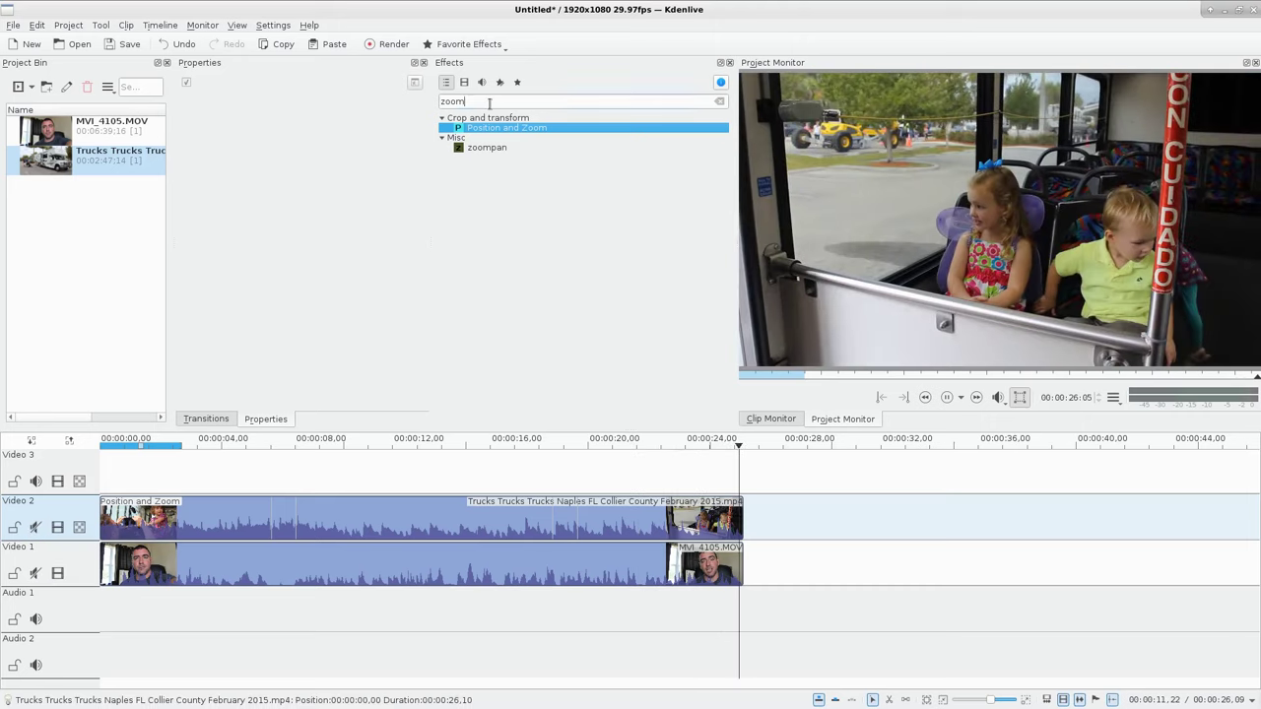
Step: Filter the effects list with 'vol' and select the MVI_4105.MOV clip on Video 1
{"action": "double_click", "coordinate": [439, 100]}
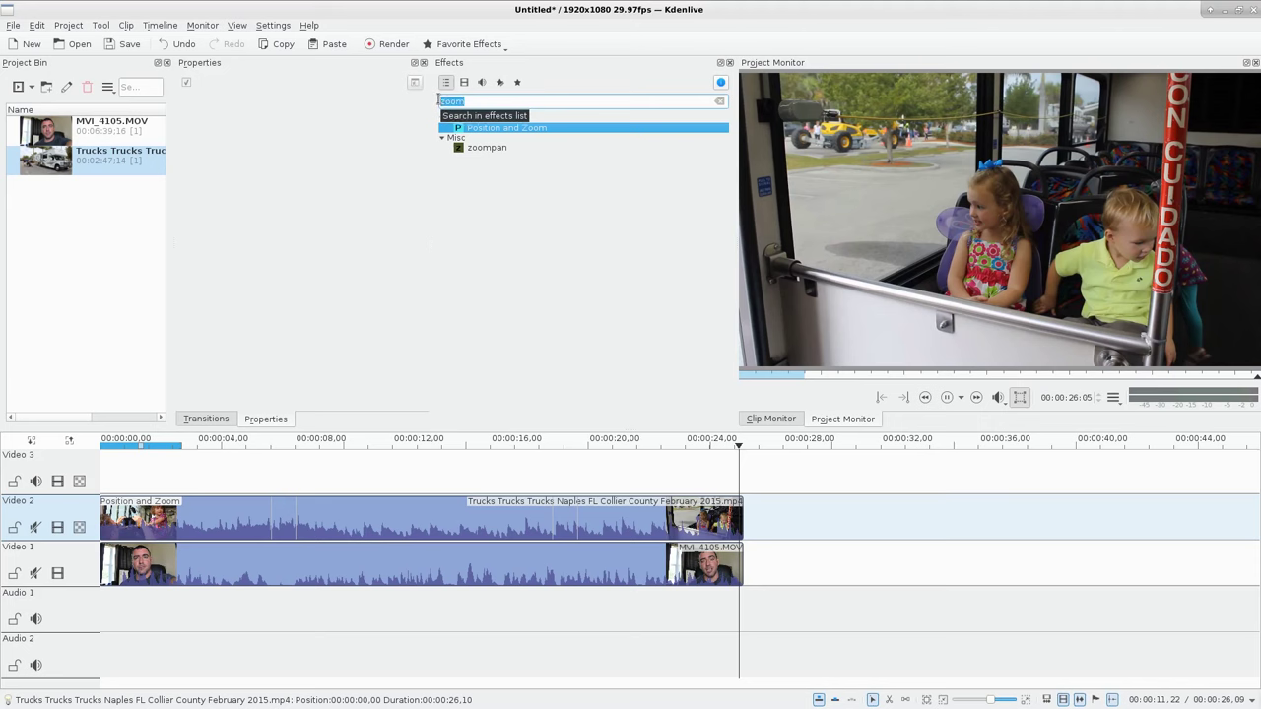
{"action": "type", "text": "vol"}
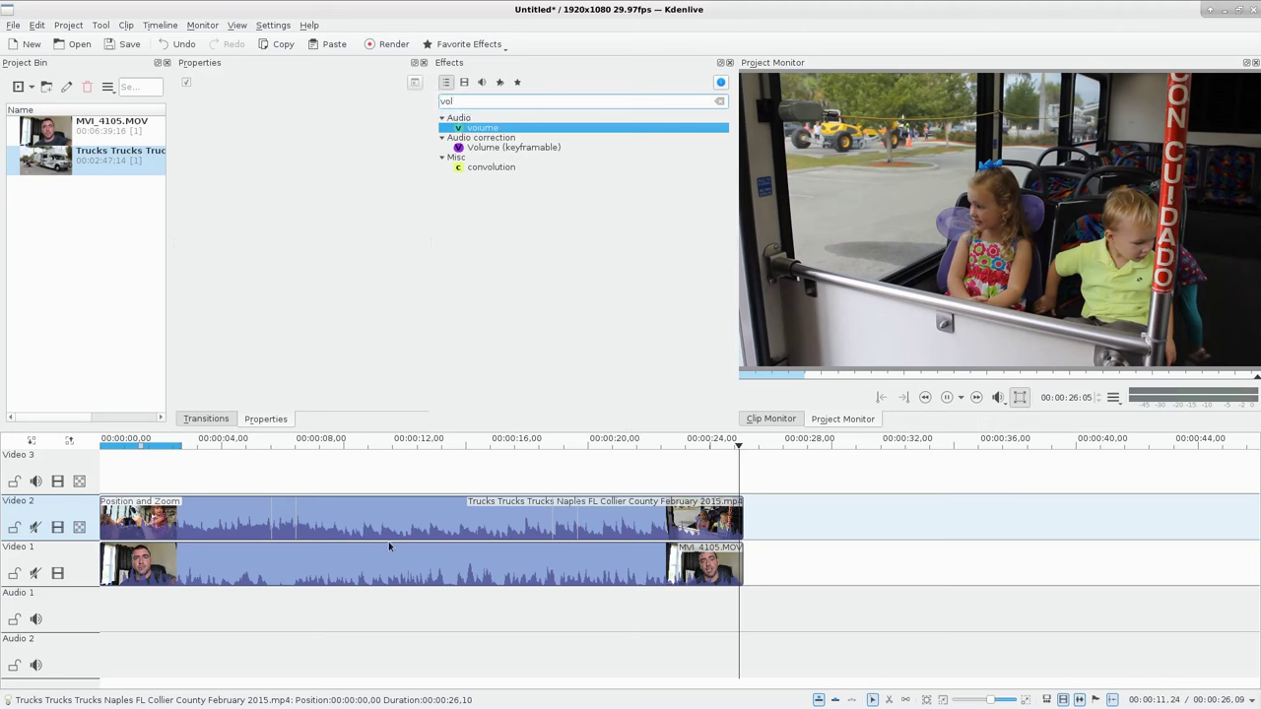
{"action": "left_click", "coordinate": [636, 560]}
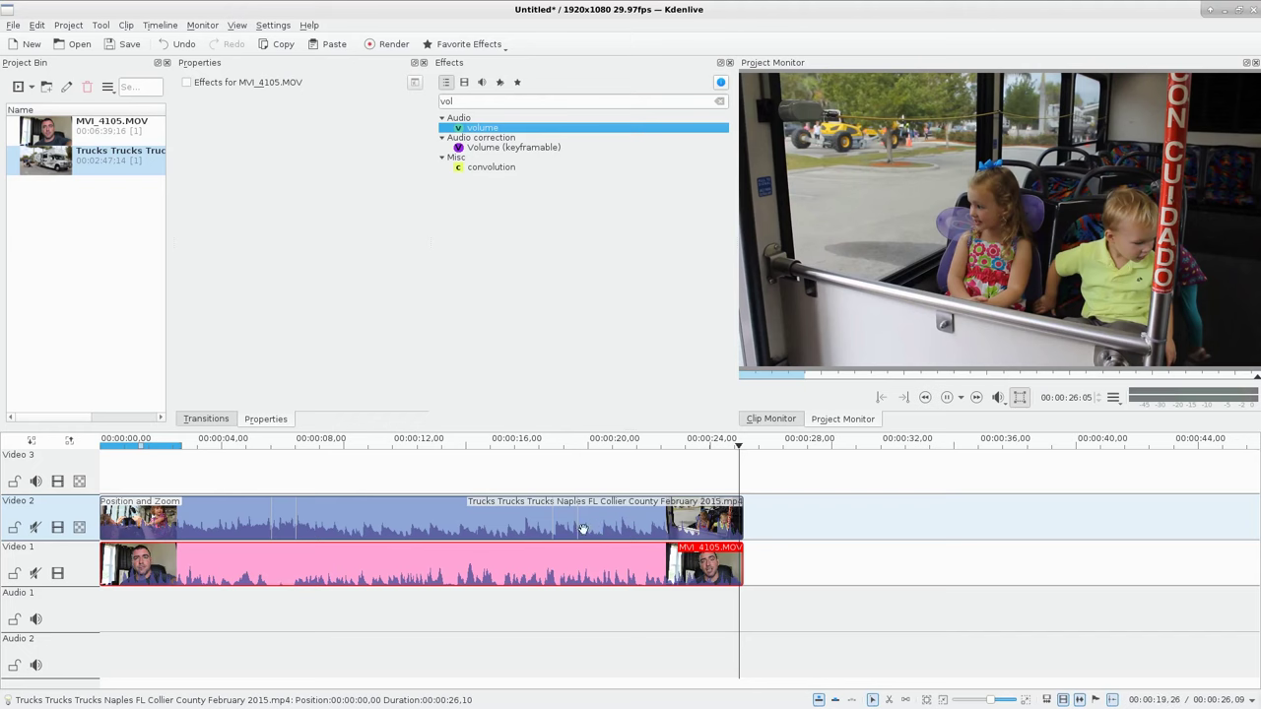
{"action": "left_click", "coordinate": [273, 480]}
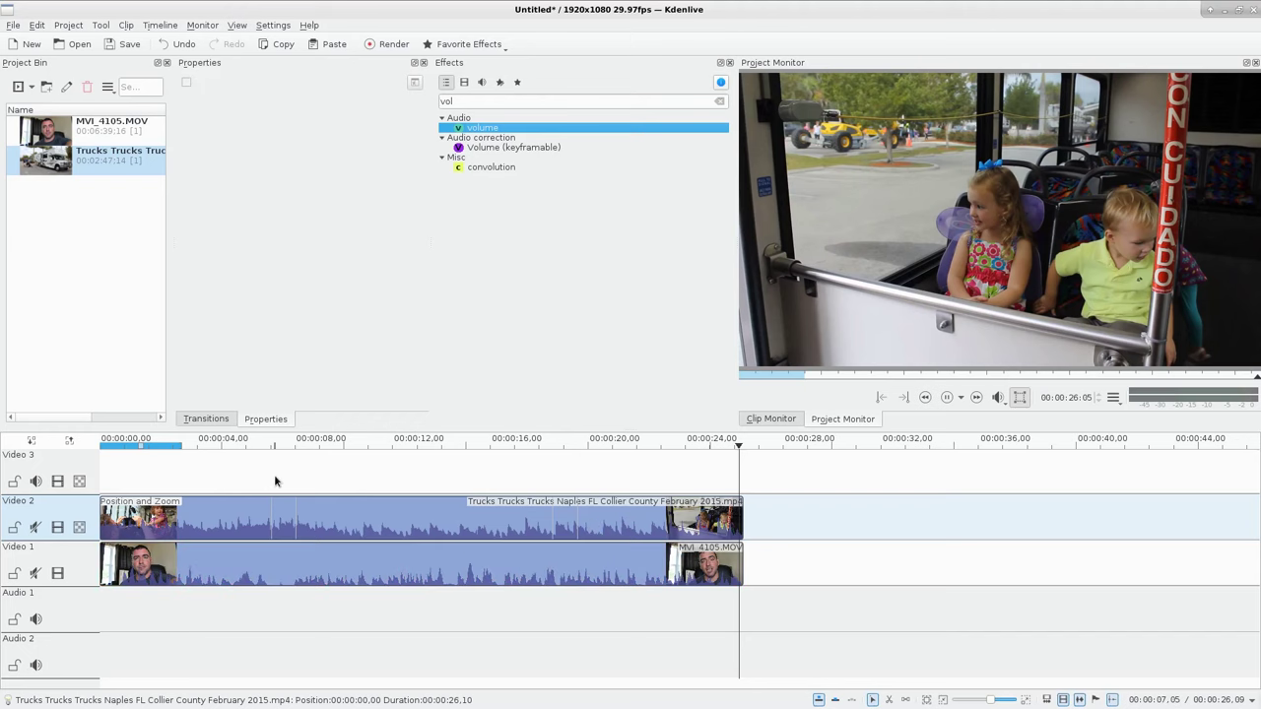
{"action": "left_click", "coordinate": [275, 481]}
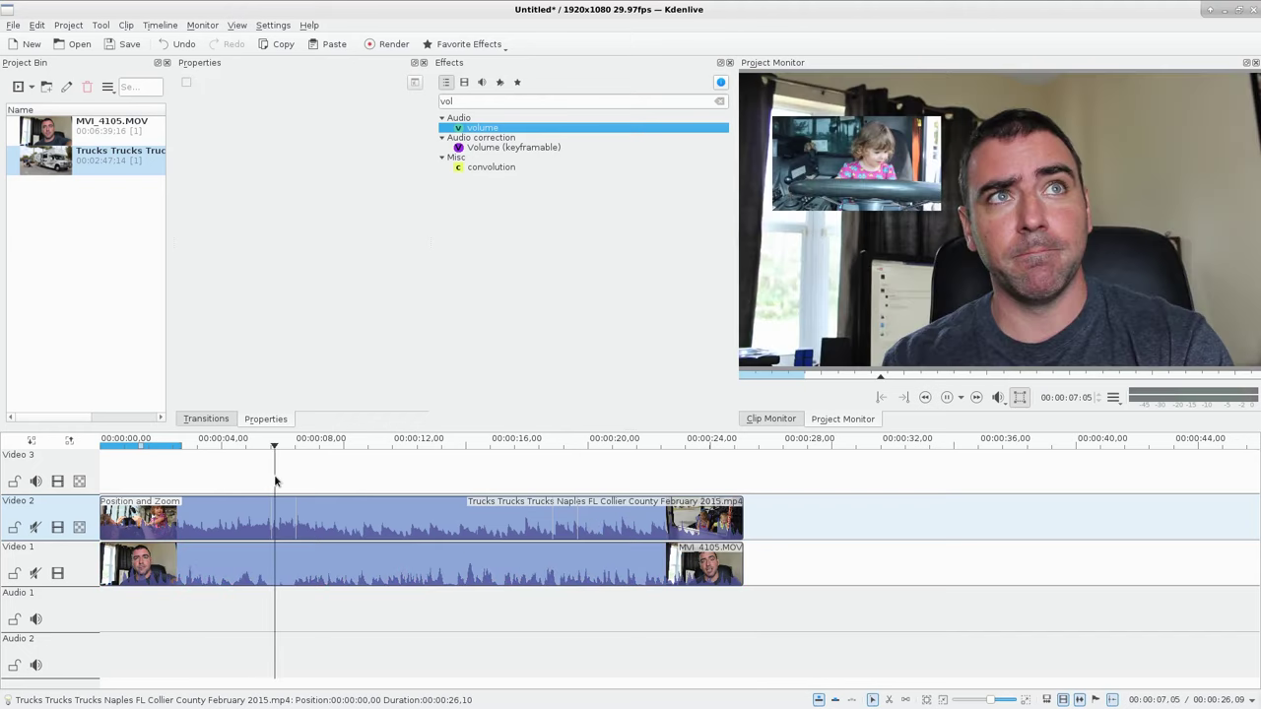